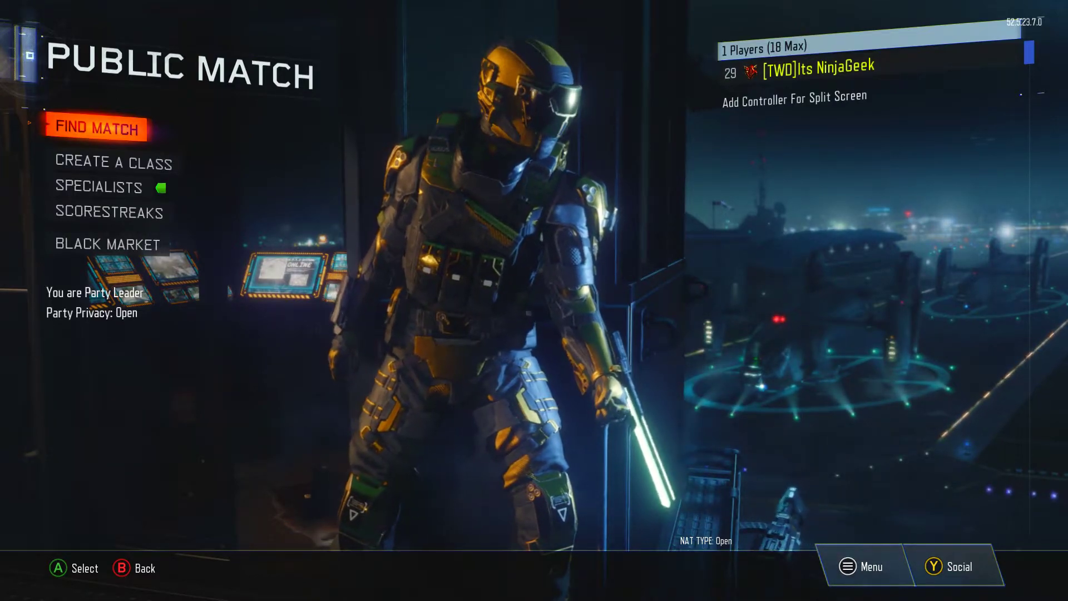
key("Down")
key("Down")
key("Down")
key("Down")
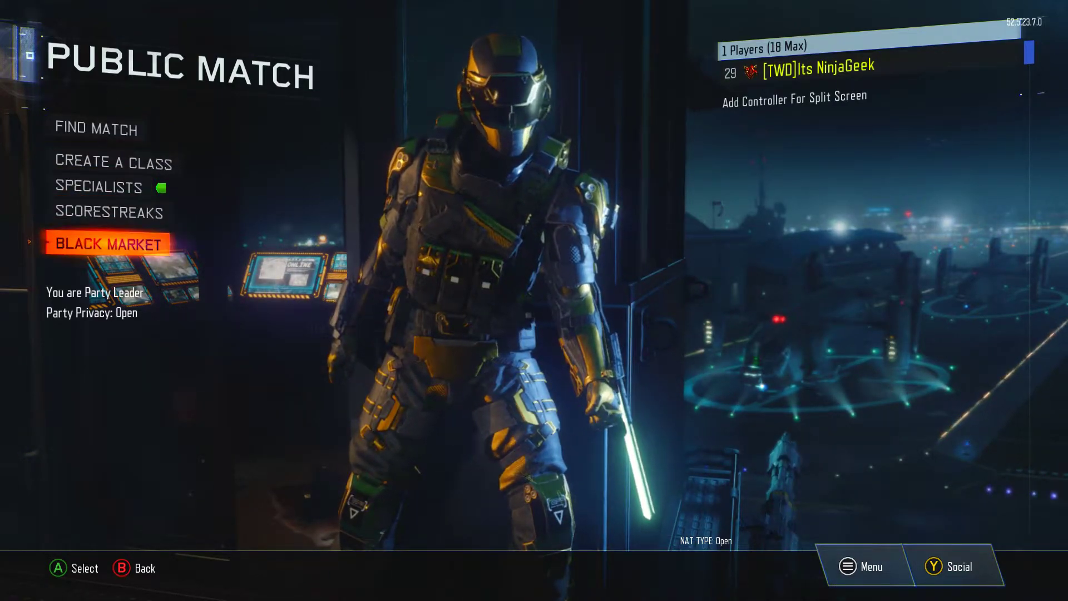
key("Up")
key("Up")
key("Up")
key("Up")
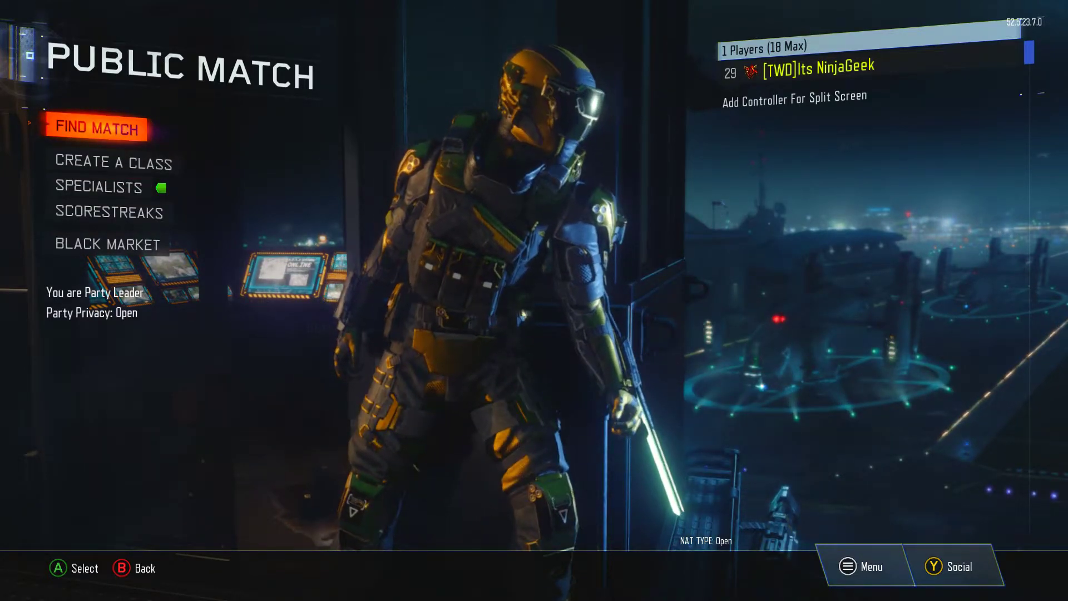
key("Down")
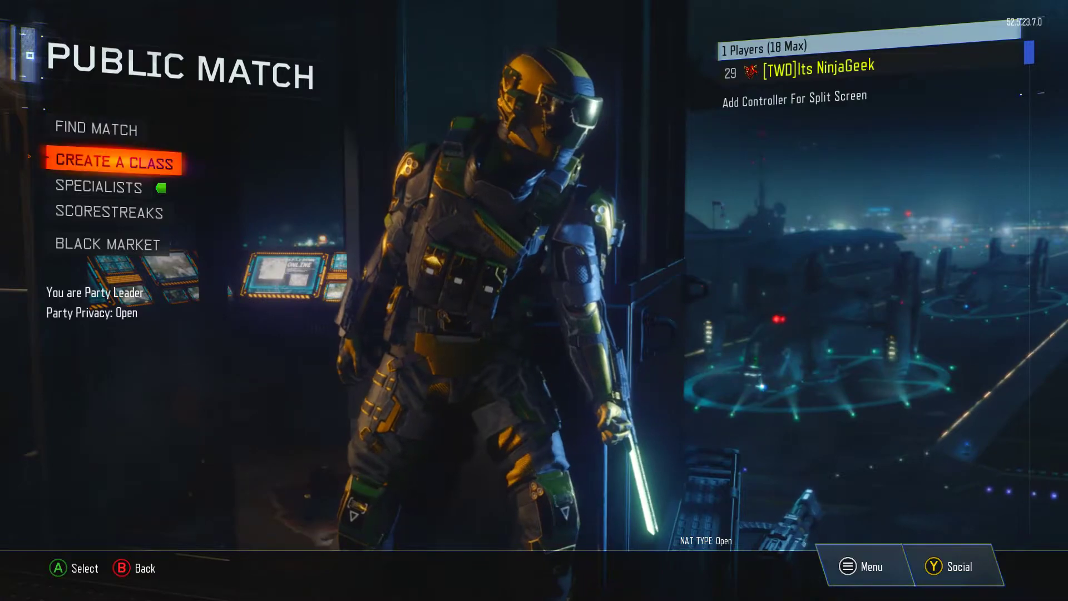
key("Up")
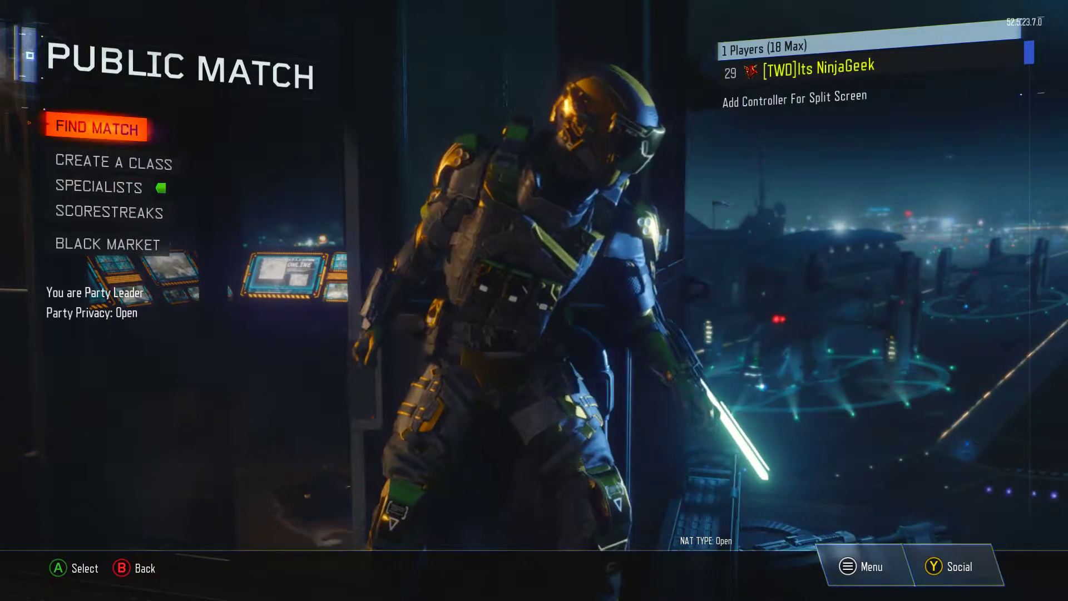
key("Return")
key("Return")
key("Down")
key("Down")
key("Down")
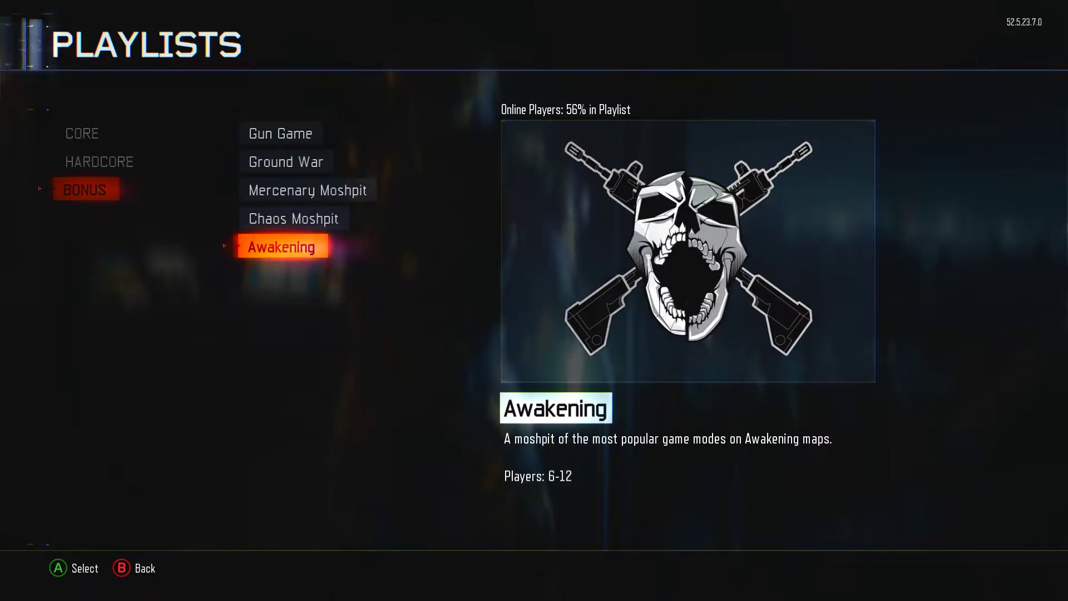
key("Escape")
key("Escape")
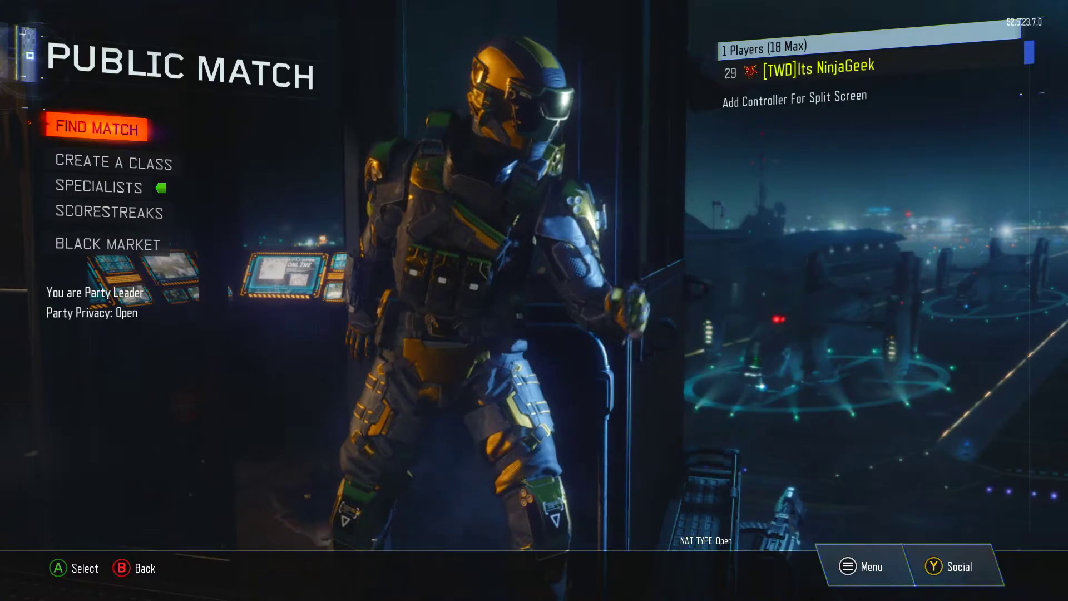
key("super")
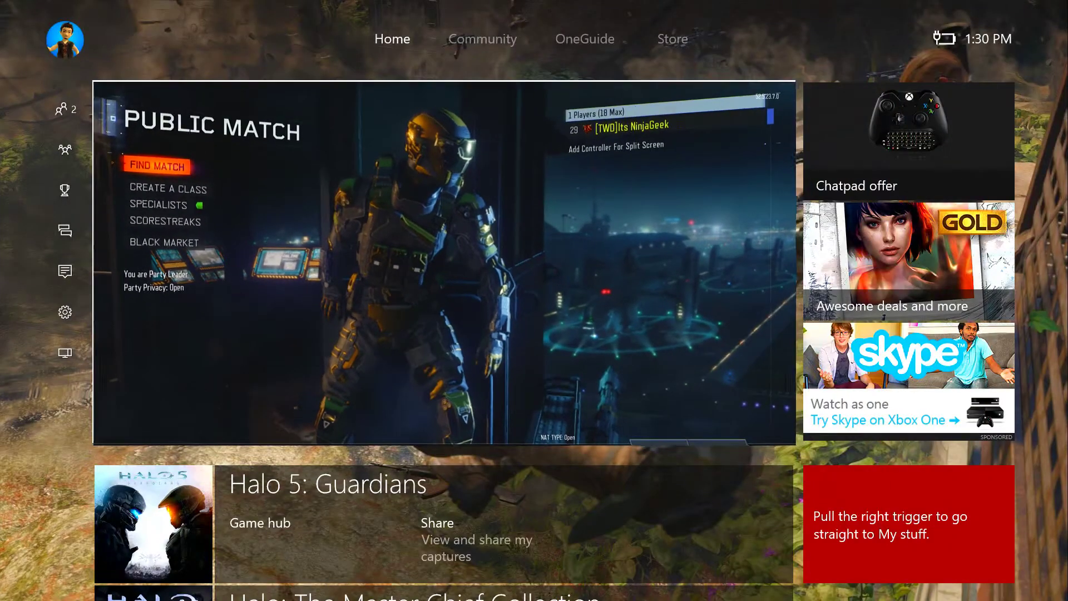
key("Down")
key("Down")
key("Down")
key("Down")
key("Down")
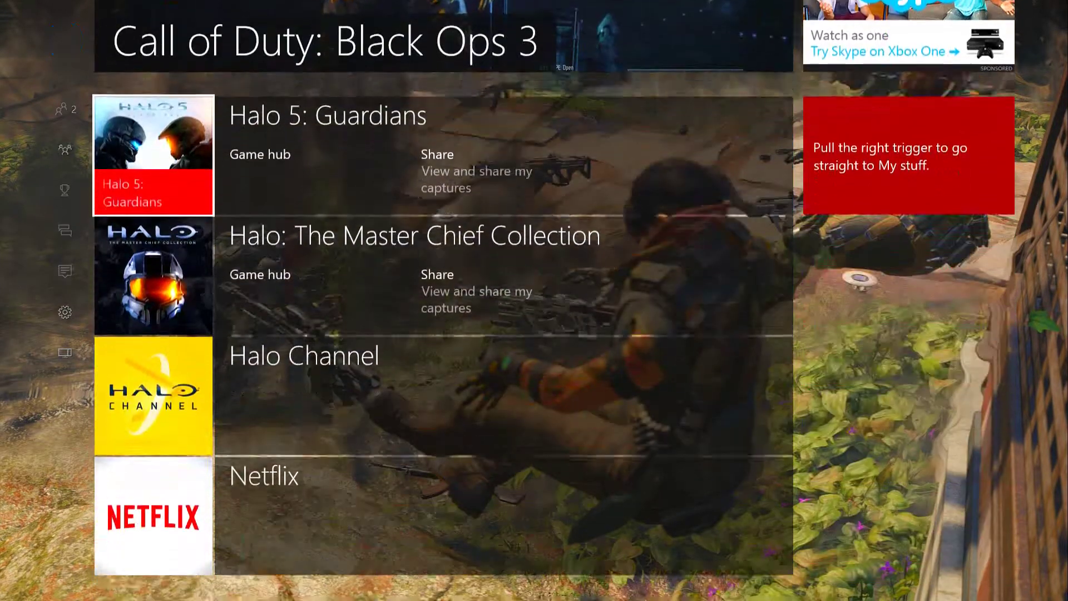
key("Down")
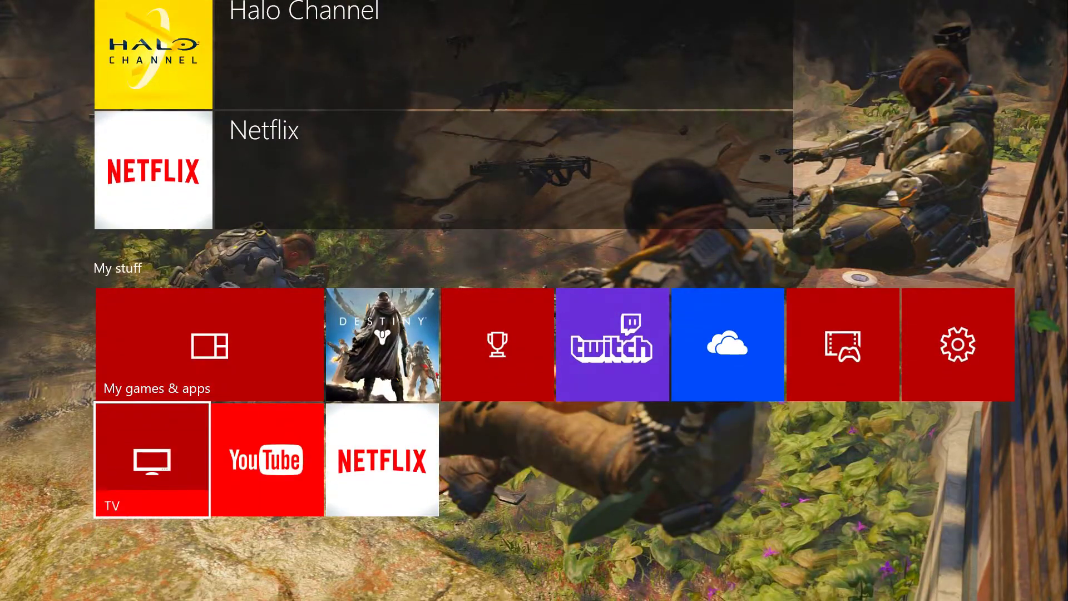
key("Up")
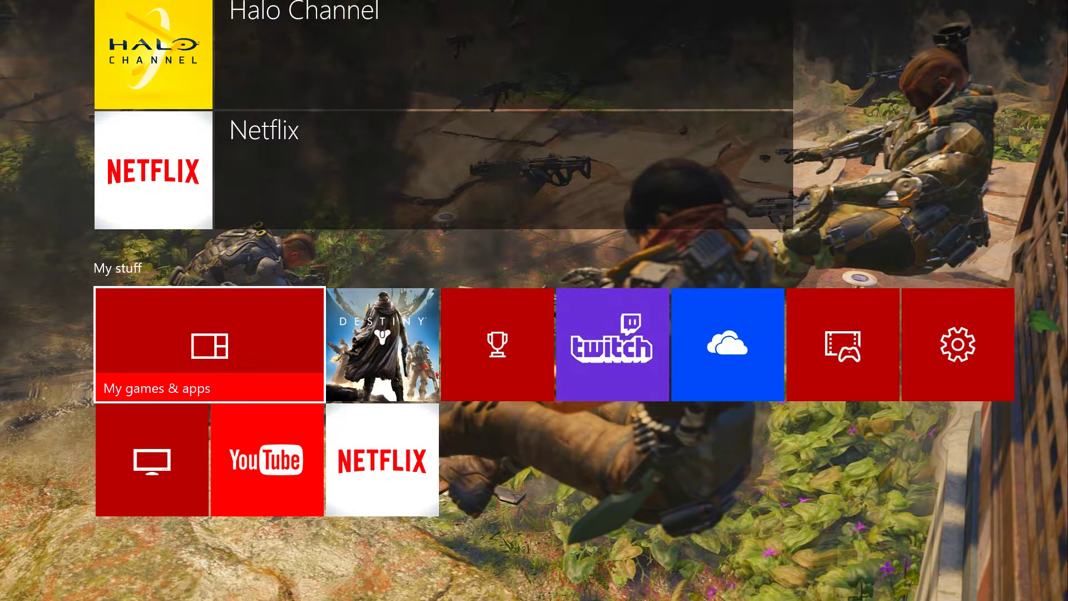
key("Return")
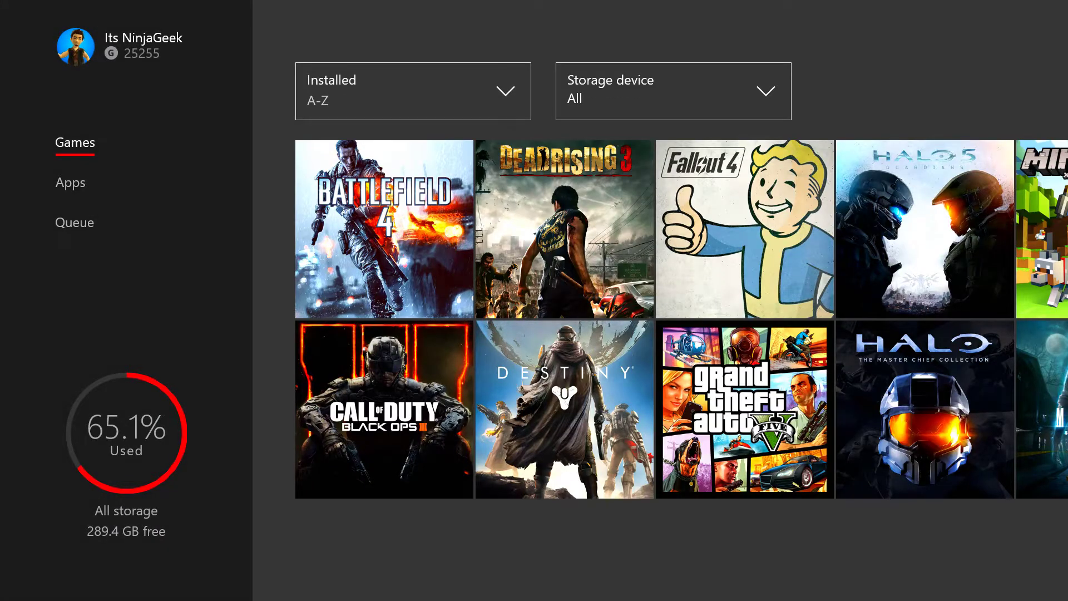
key("Right")
key("Down")
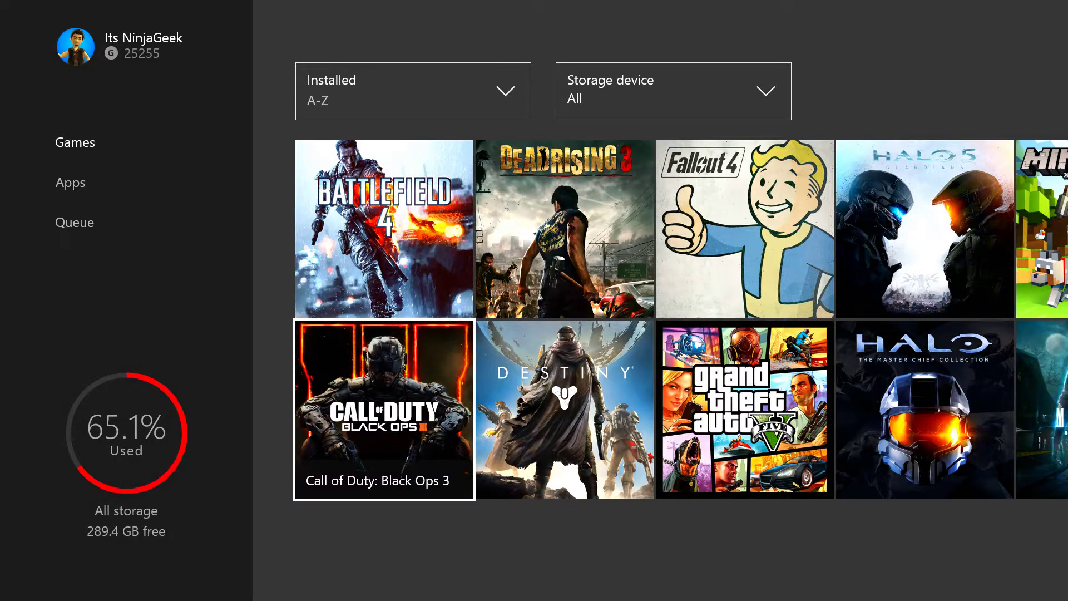
key("Menu")
key("Down")
key("Down")
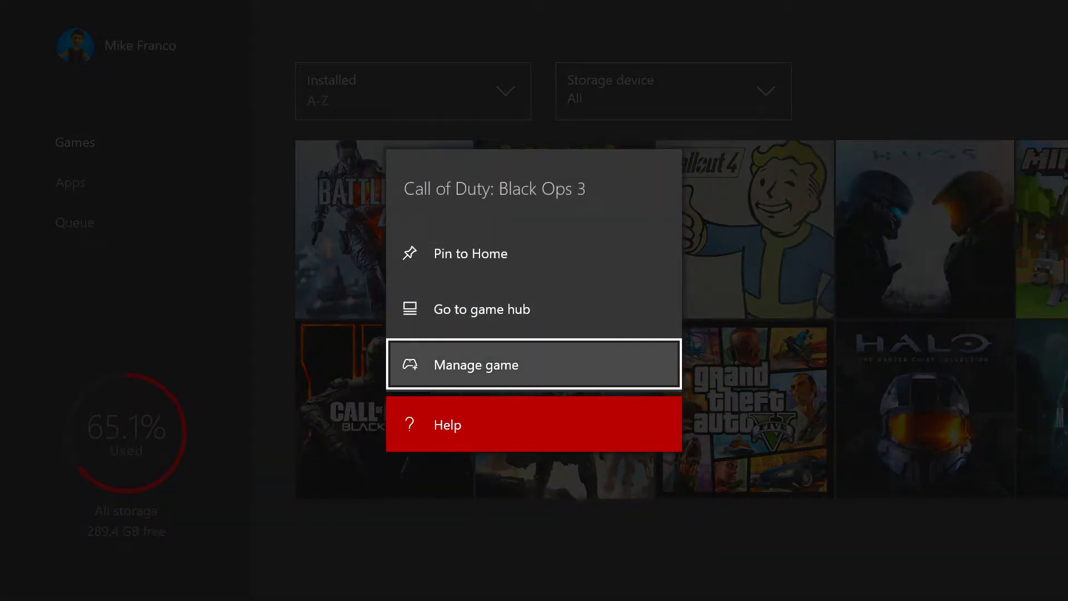
key("Return")
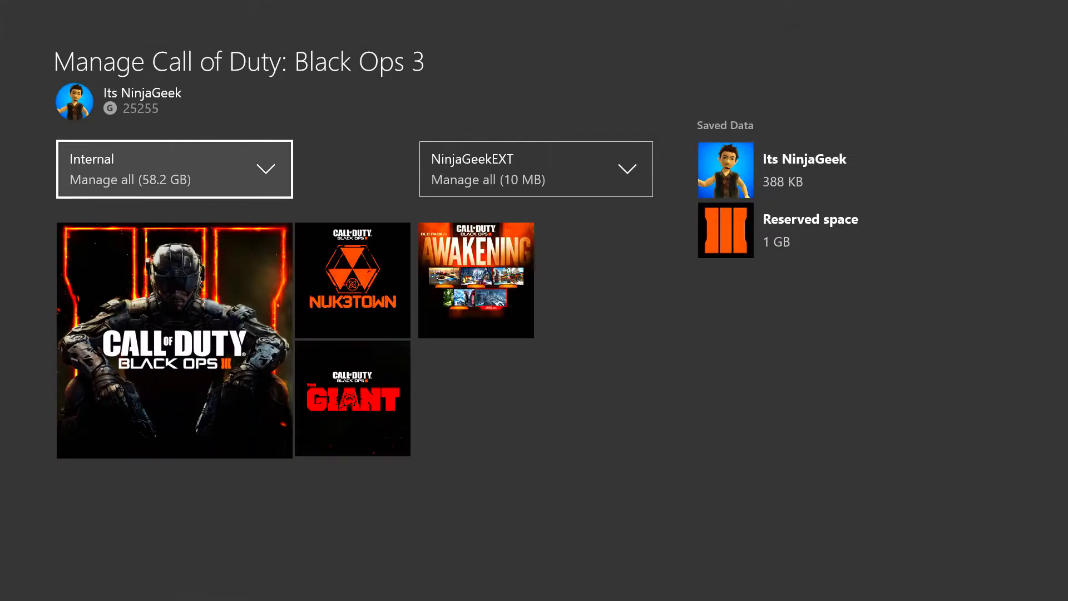
key("Down")
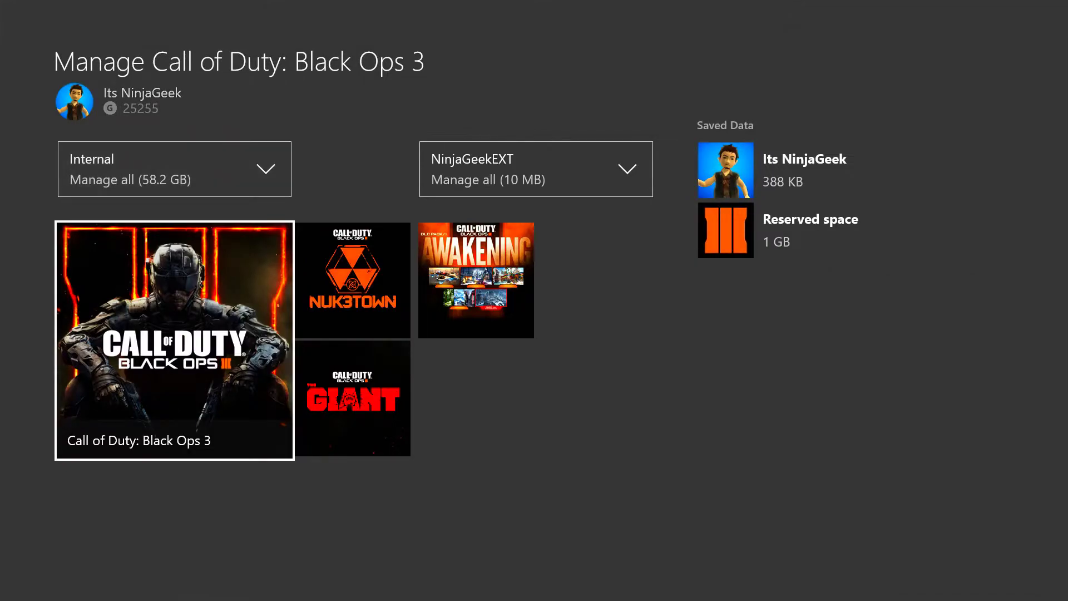
key("Right")
key("Right")
key("Menu")
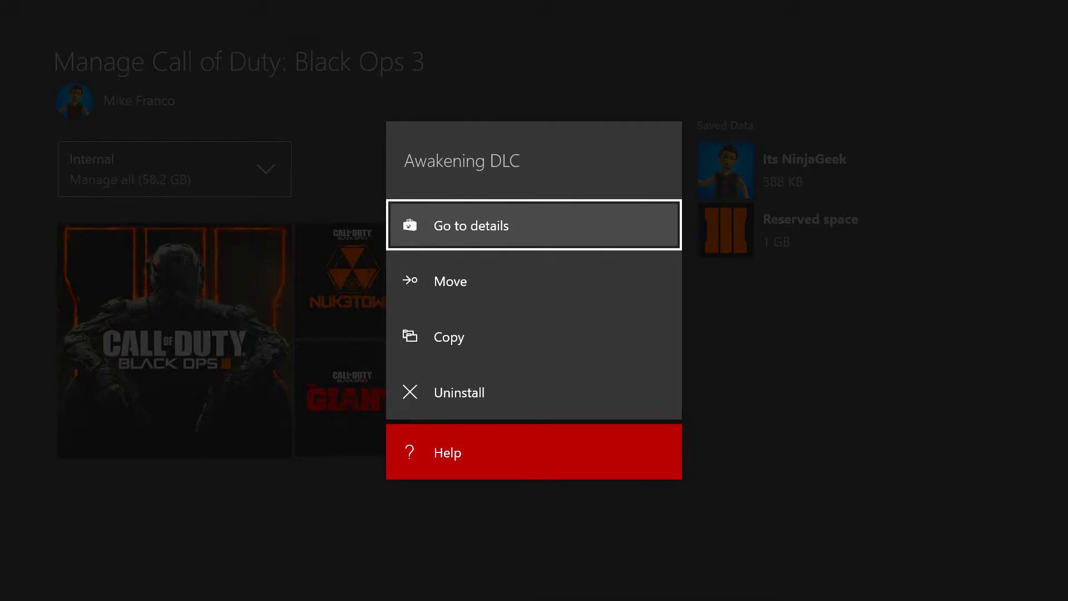
key("Down")
key("Down")
key("Down")
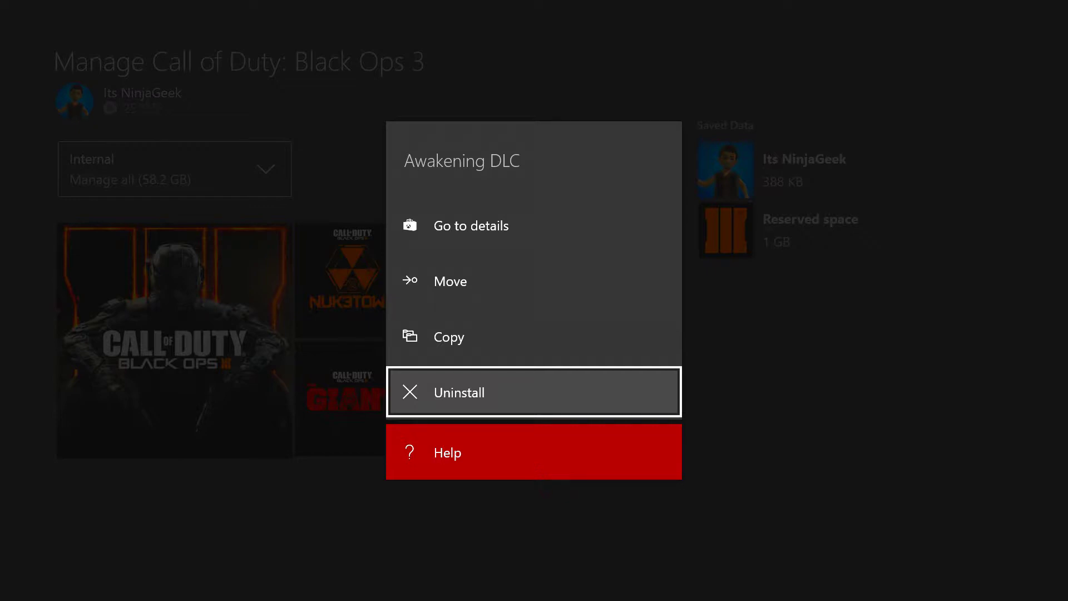
key("Escape")
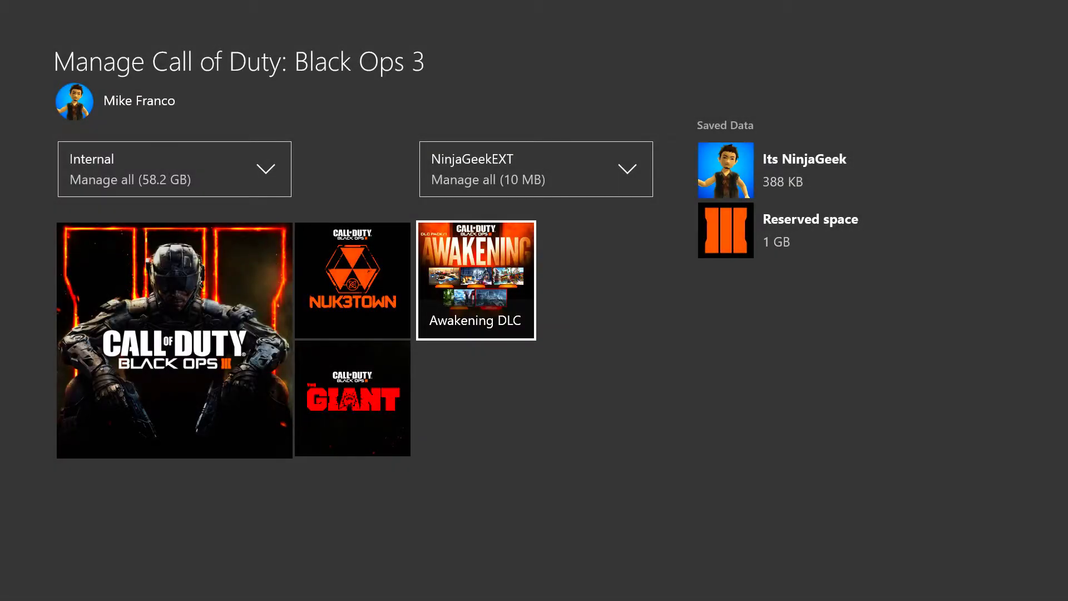
key("Escape")
key("Down")
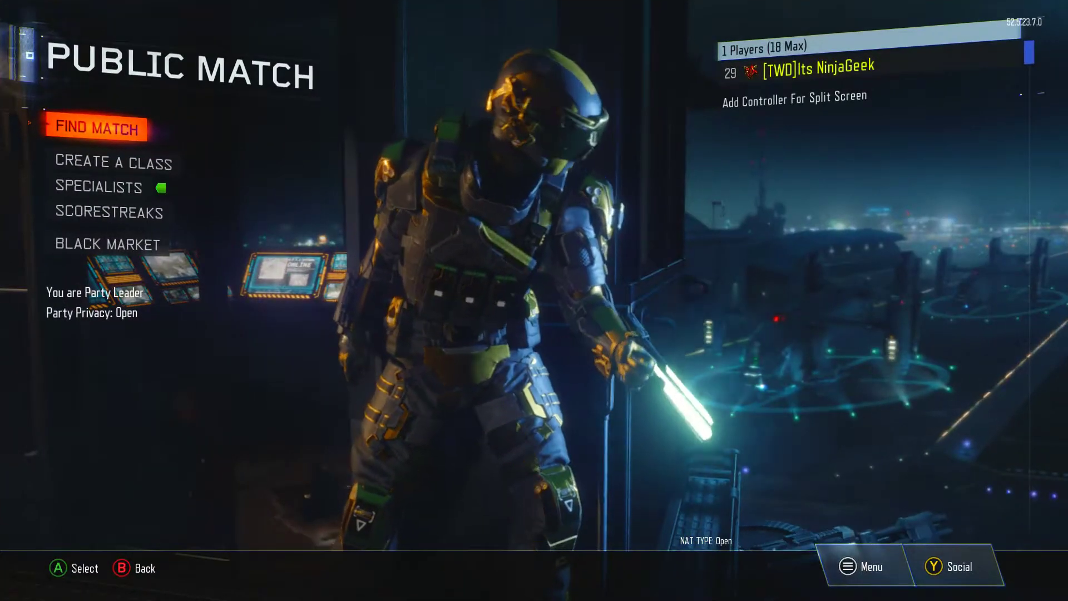
View the Awakening map pack's details and price under Store > Map Packs, then return to Multiplayer.
key("Escape")
key("Down")
key("Down")
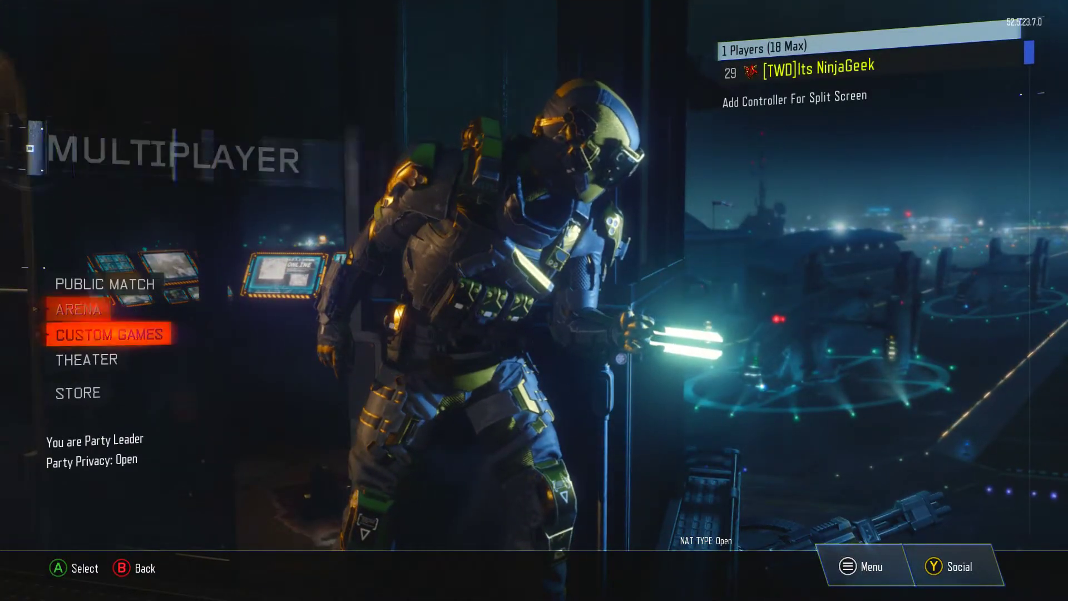
key("Down")
key("Down")
key("Return")
key("Down")
key("Down")
key("Down")
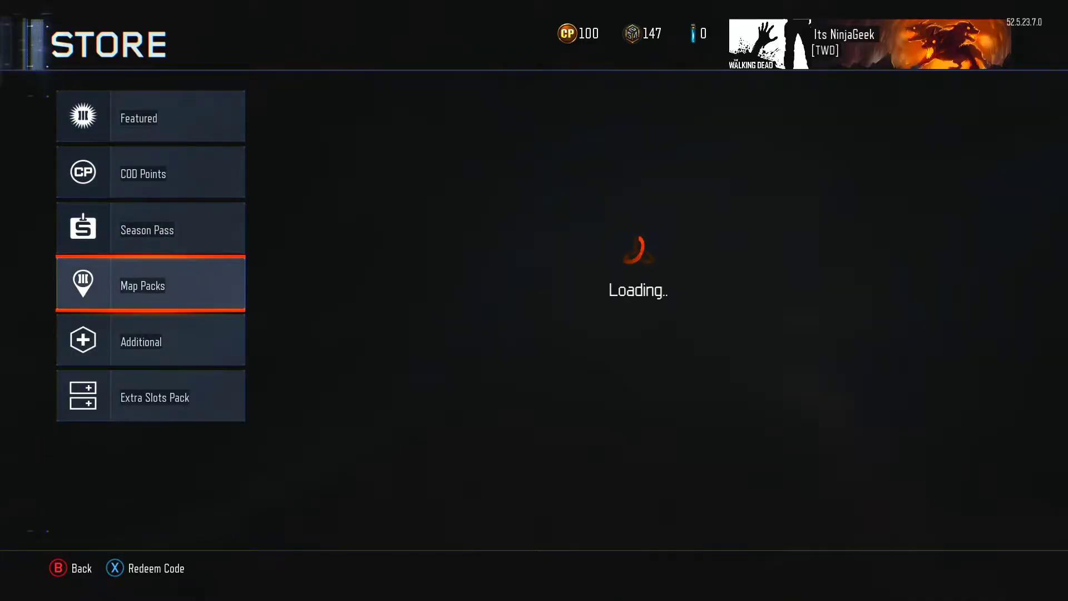
key("Return")
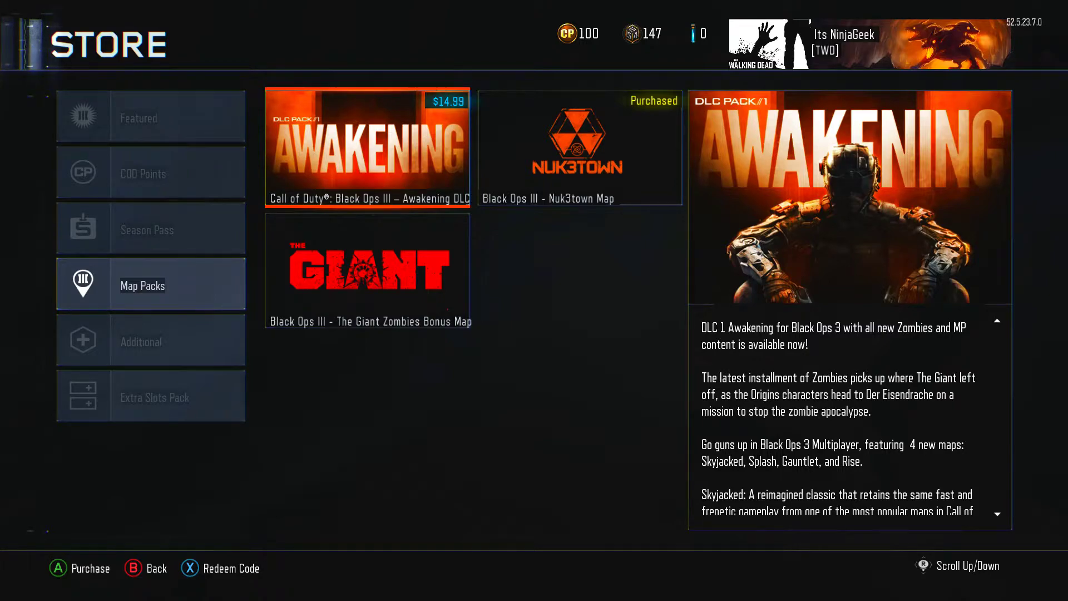
key("Escape")
key("Up")
key("Up")
key("Up")
key("Up")
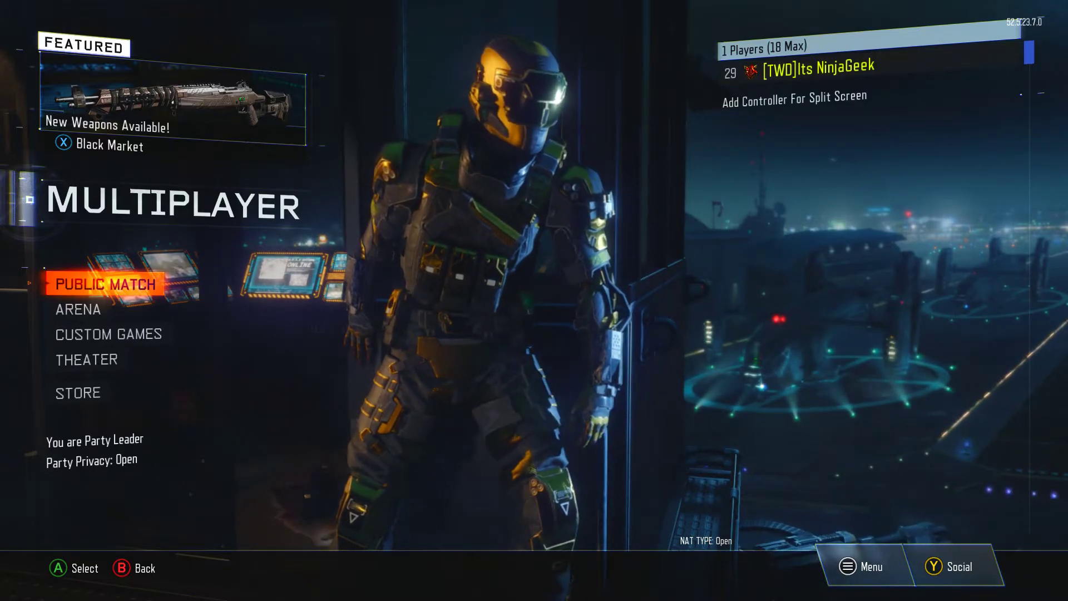
Go to the Xbox Home screen and open the installed games collection.
key("super")
key("Down")
key("Down")
key("Down")
key("Down")
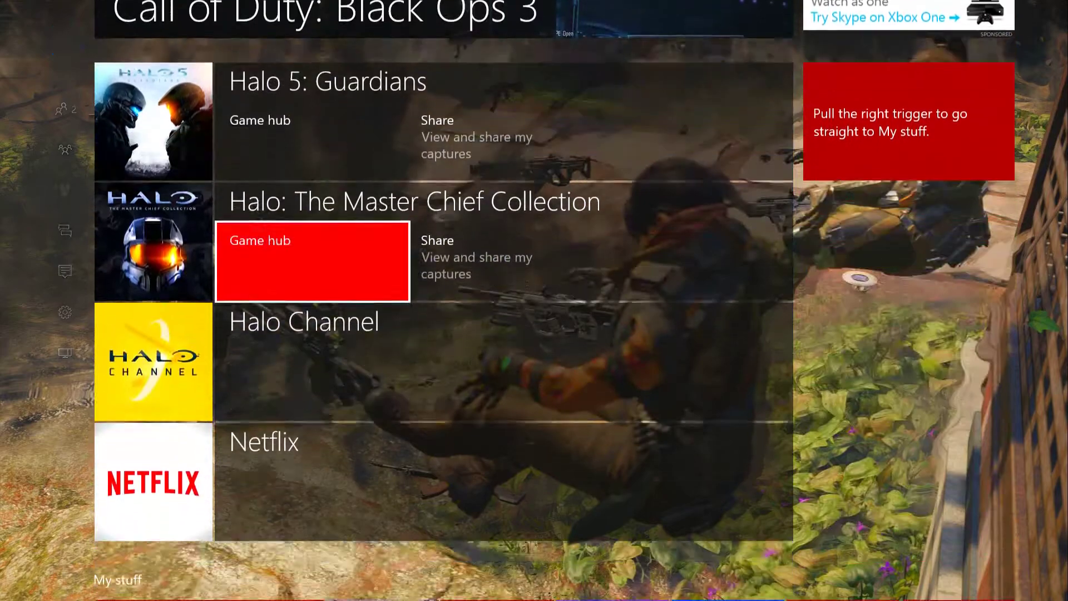
key("Down")
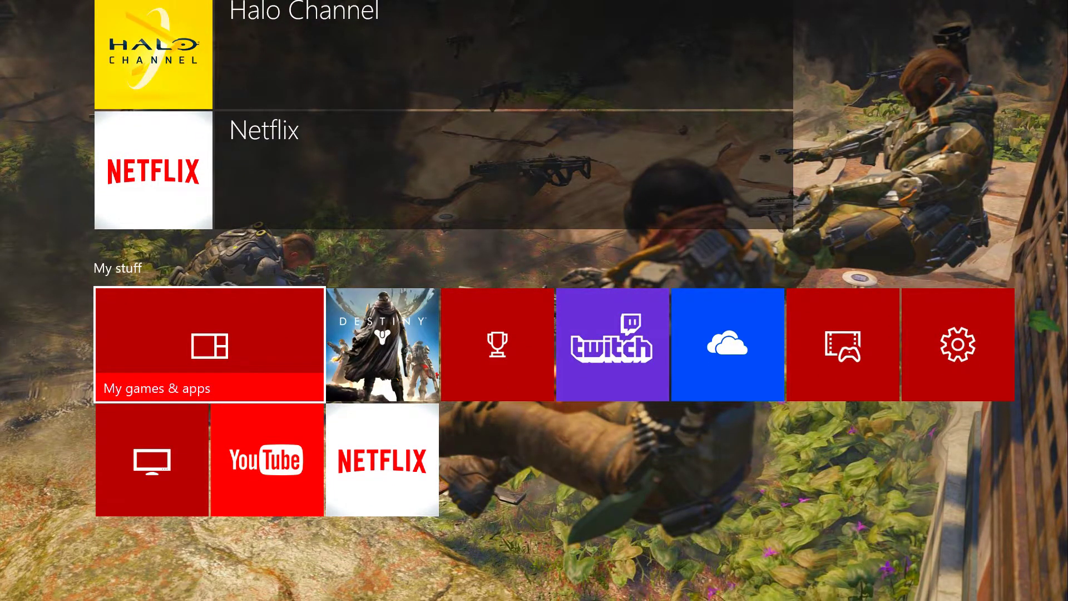
key("Return")
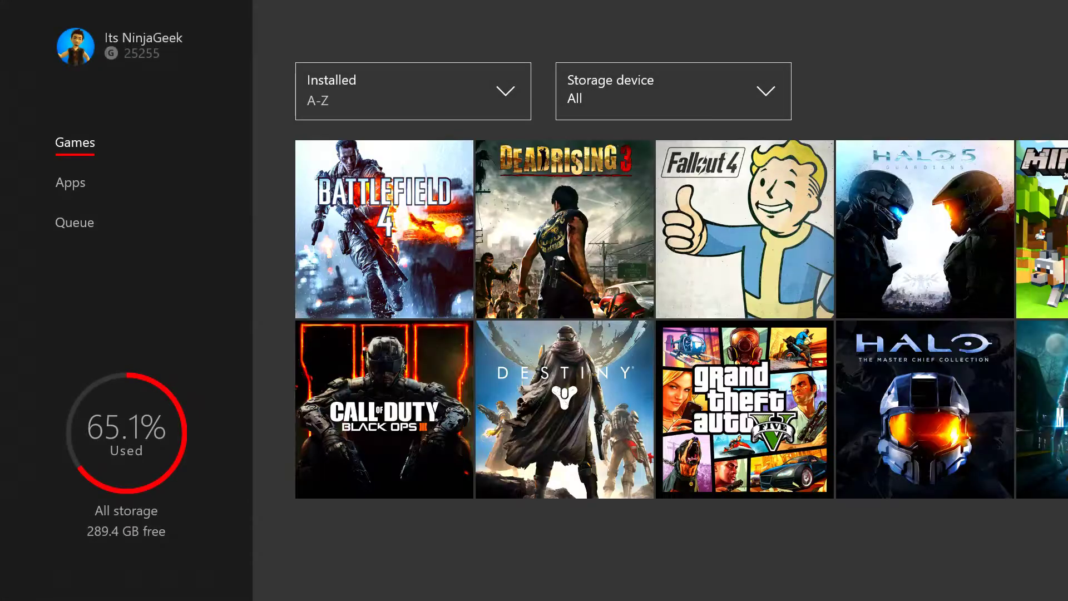
Browse the installed games grid and bring up the options menu for Call of Duty: Black Ops 3.
key("Right")
key("Down")
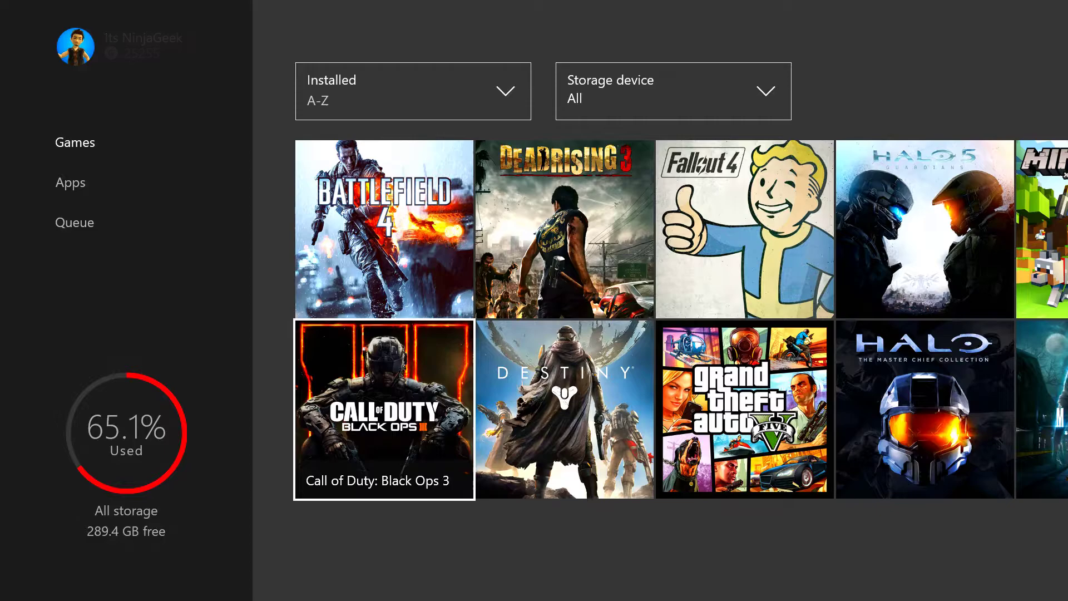
key("Right")
key("Left")
key("Up")
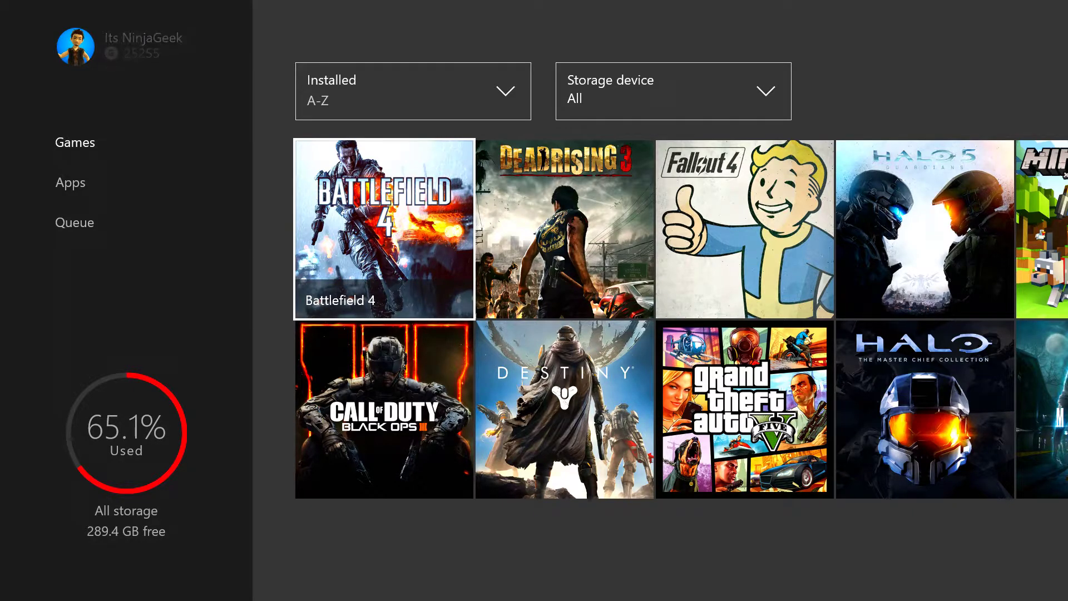
key("Down")
key("Up")
key("Right")
key("Right")
key("Right")
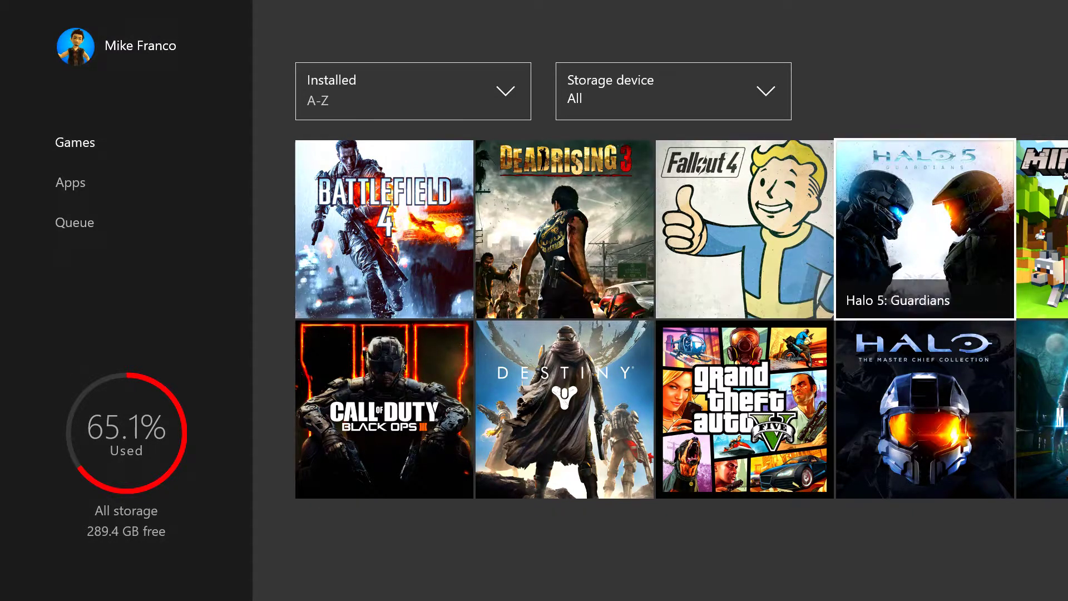
key("Right")
key("Right")
key("Left")
key("Left")
key("Left")
key("Left")
key("Left")
key("Left")
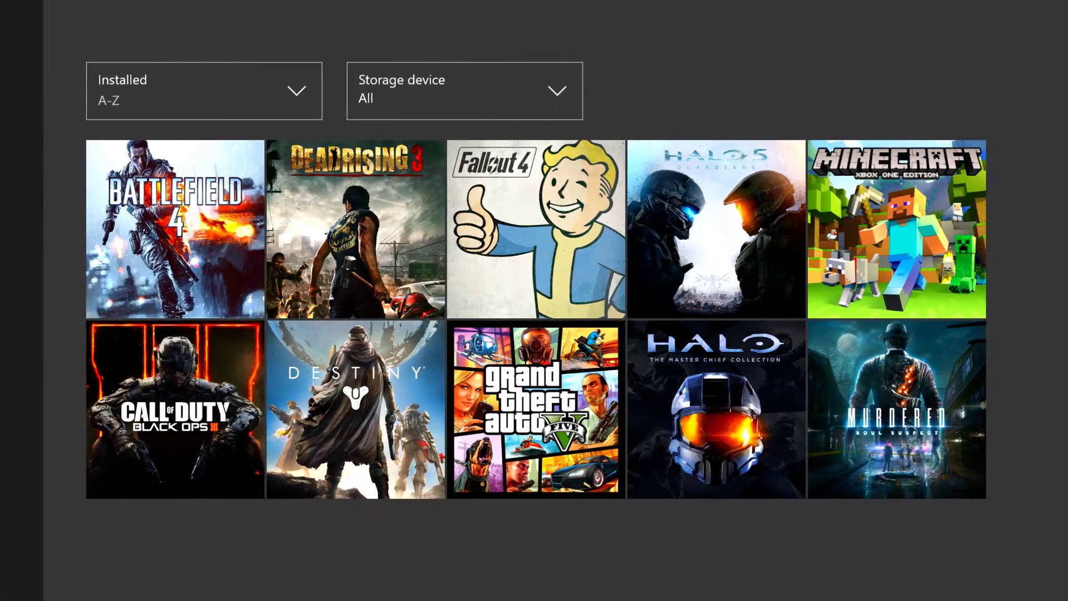
key("Right")
key("Down")
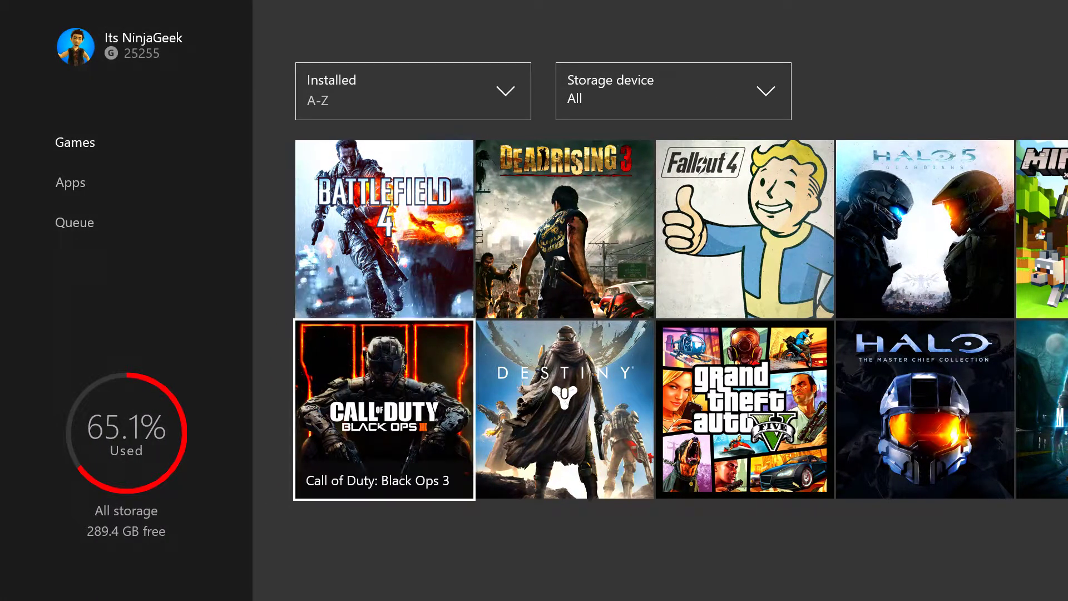
key("Menu")
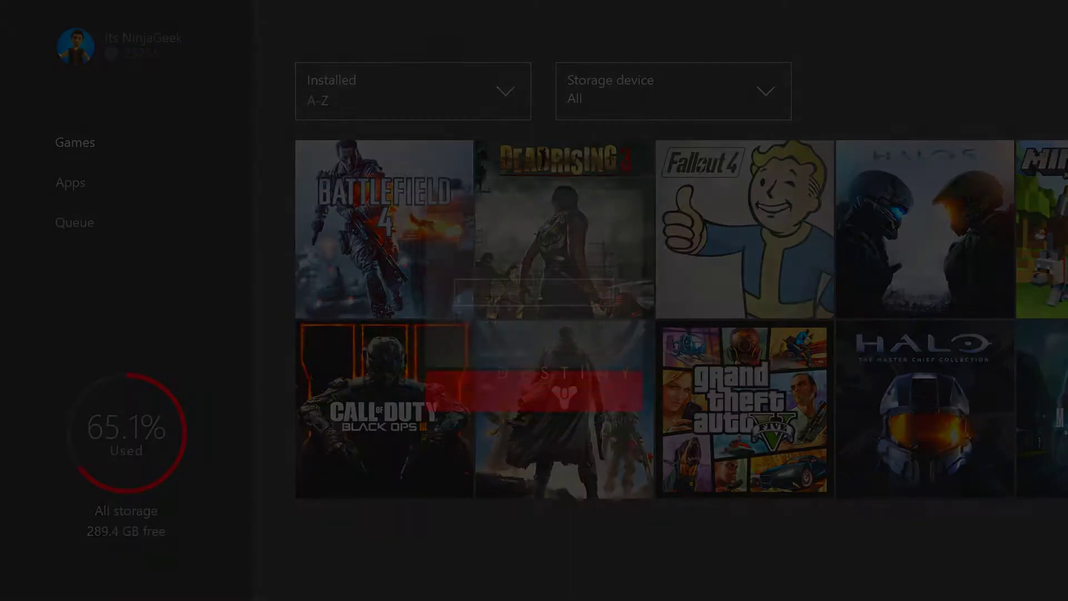
Under Manage game, move the Awakening DLC add-on onto the external drive.
key("Down")
key("Down")
key("Return")
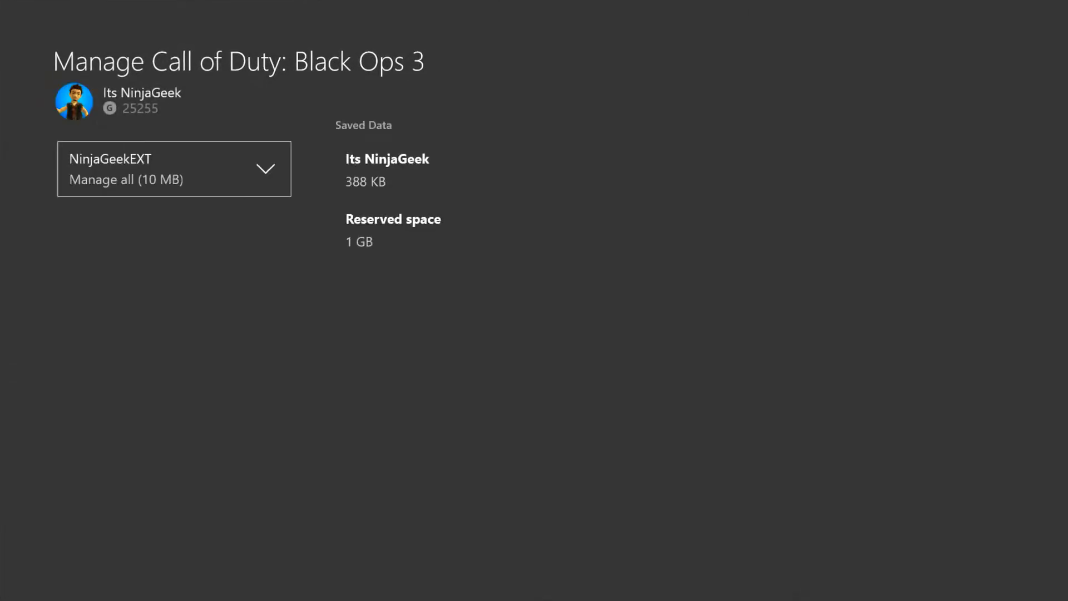
key("Down")
key("Right")
key("Menu")
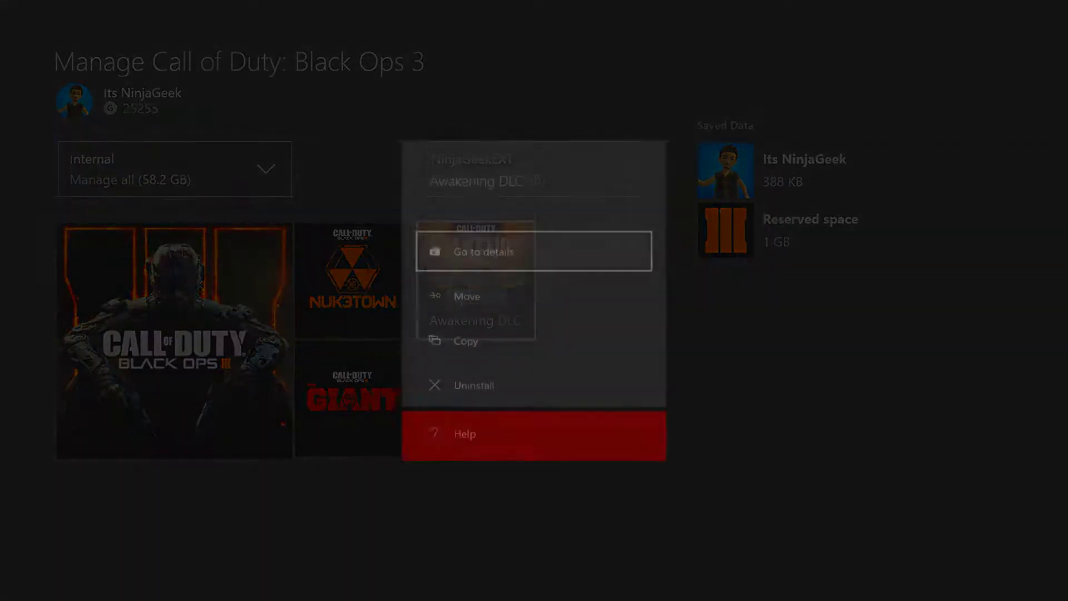
key("Down")
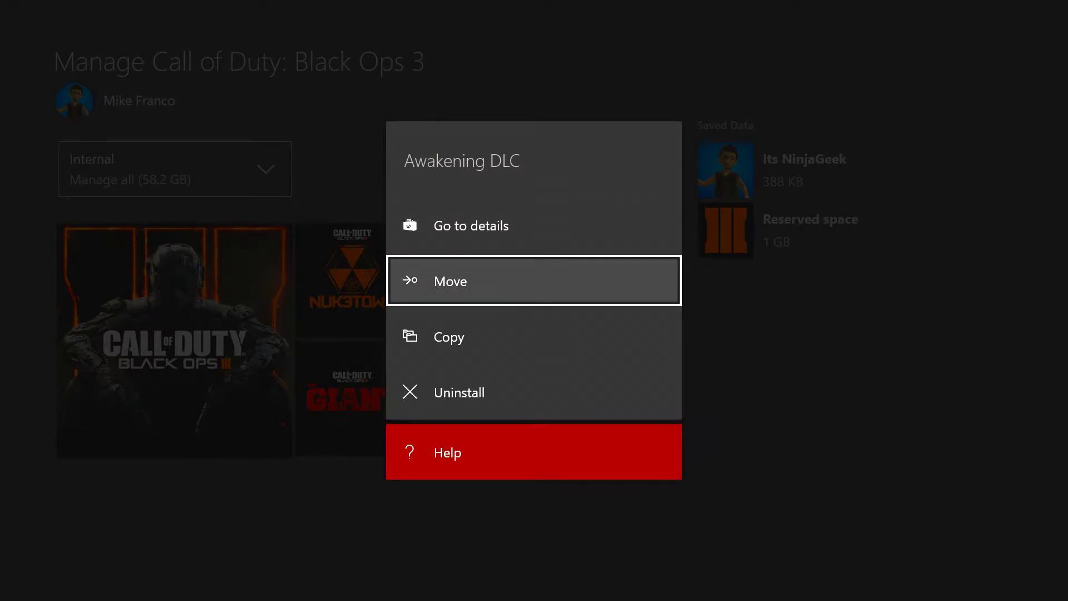
key("Return")
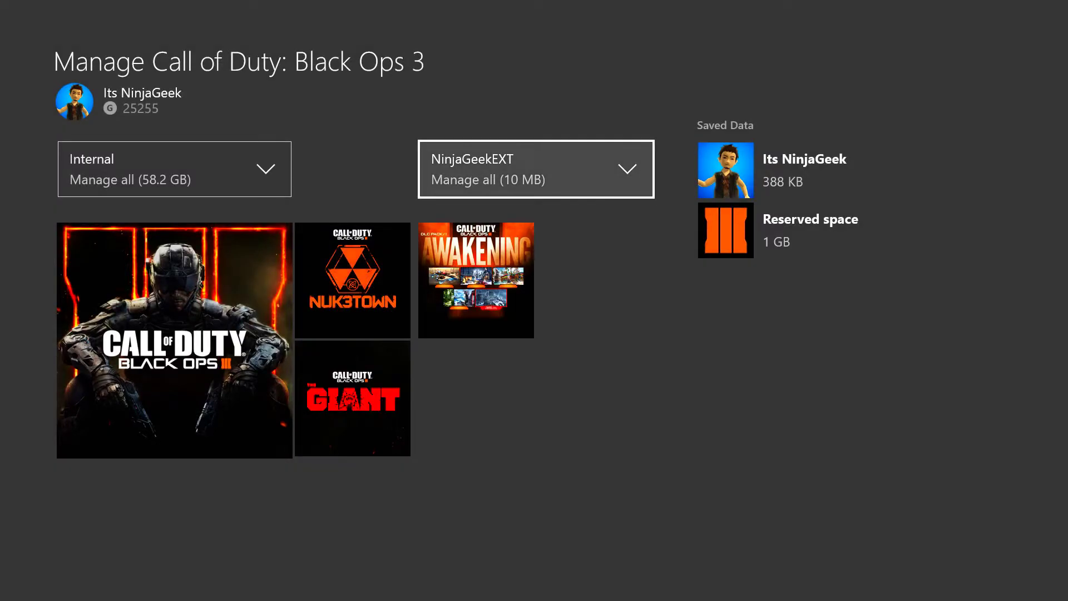
Check the add-ons on each drive to confirm Awakening is external, then go Home.
key("Down")
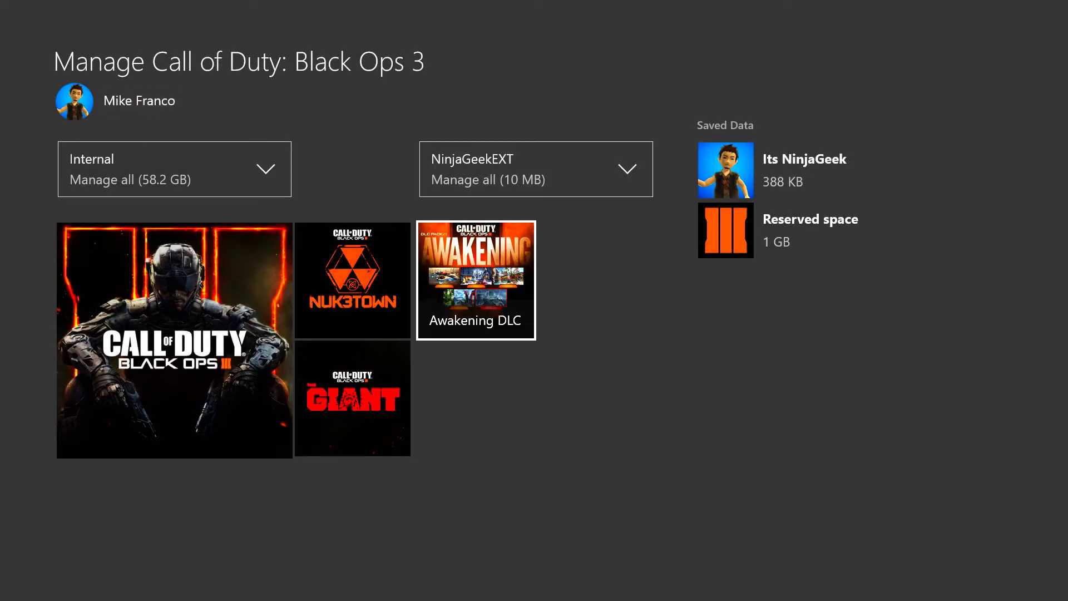
key("Left")
key("Right")
key("Up")
key("Down")
key("Up")
key("Down")
key("Left")
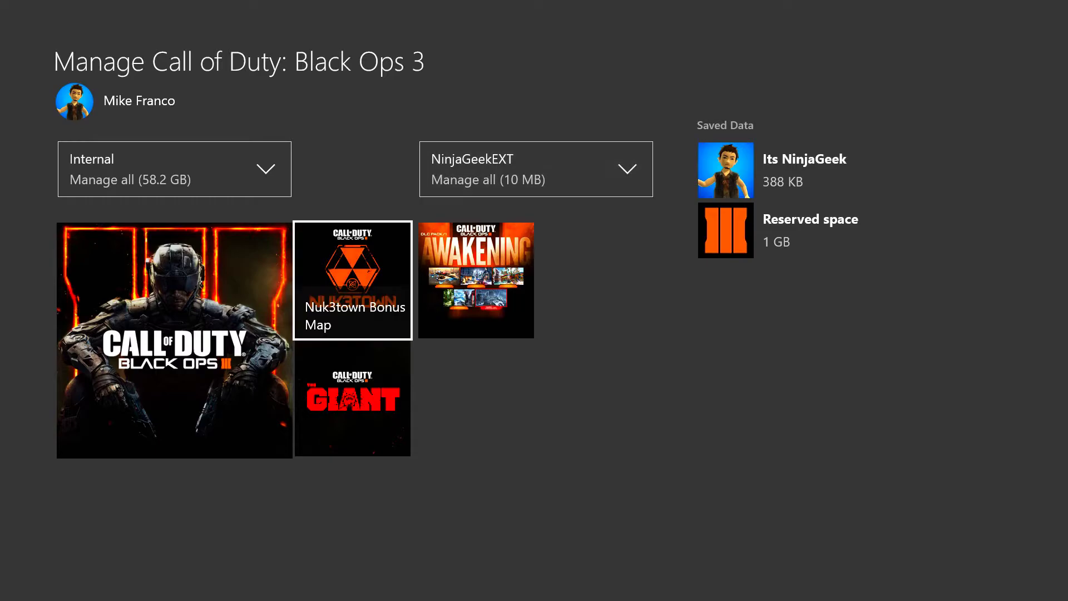
key("Down")
key("Left")
key("Up")
key("Down")
key("Right")
key("Down")
key("Up")
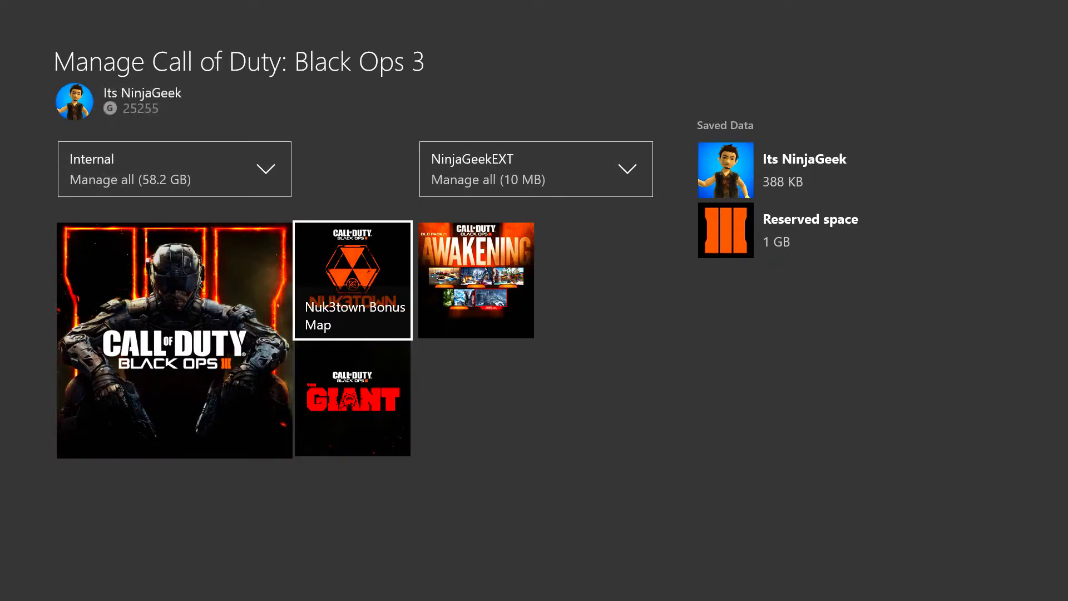
key("Right")
key("Up")
key("Down")
key("Up")
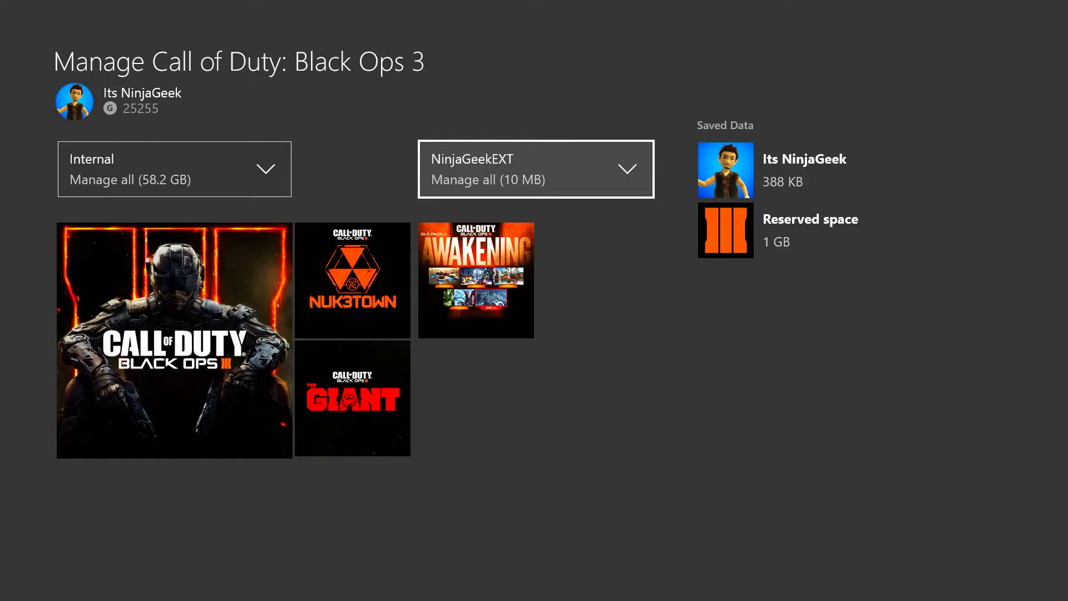
key("super")
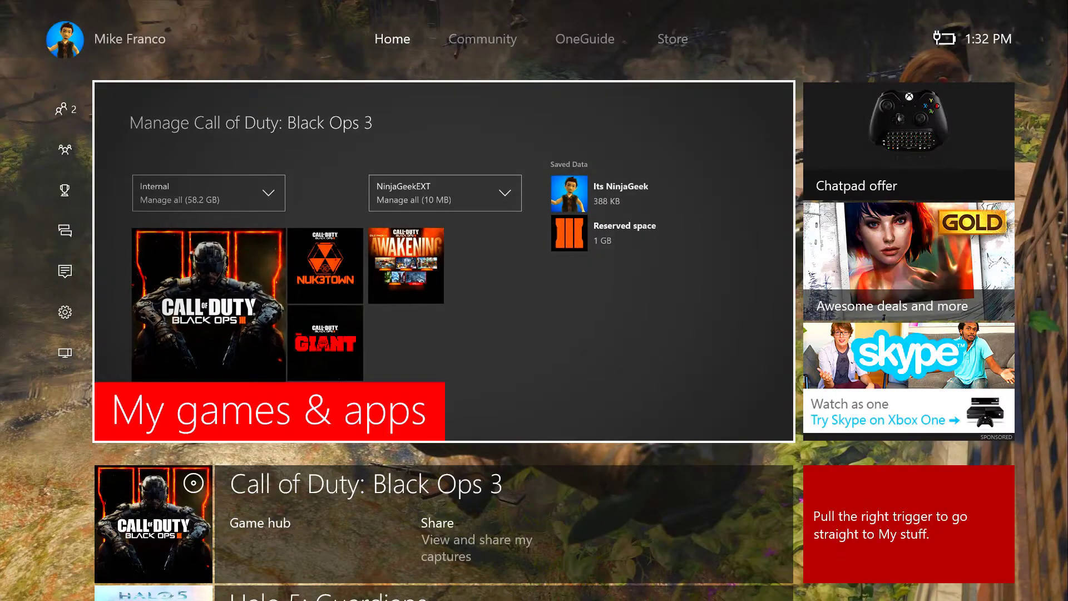
Launch Black Ops 3 and open Zombies > Private Game > Change Map to list the maps.
key("Down")
key("Return")
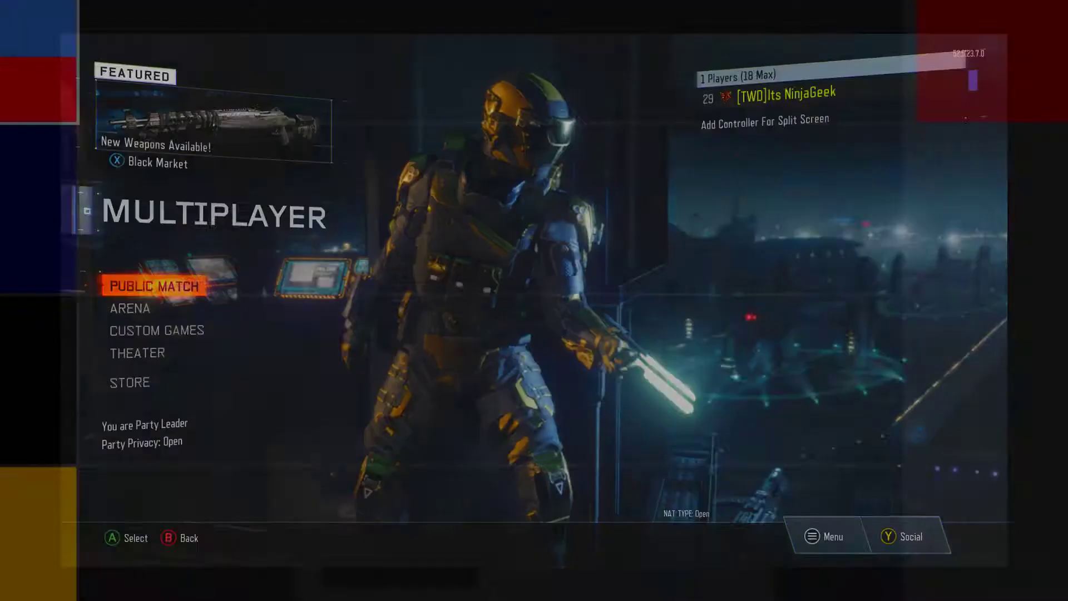
key("Escape")
key("Down")
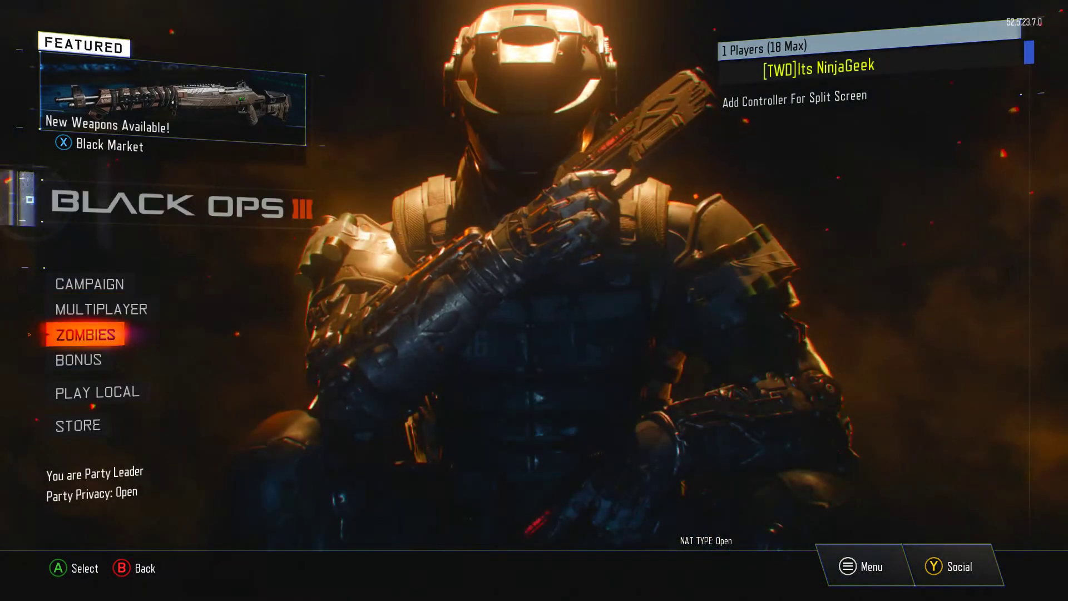
key("Return")
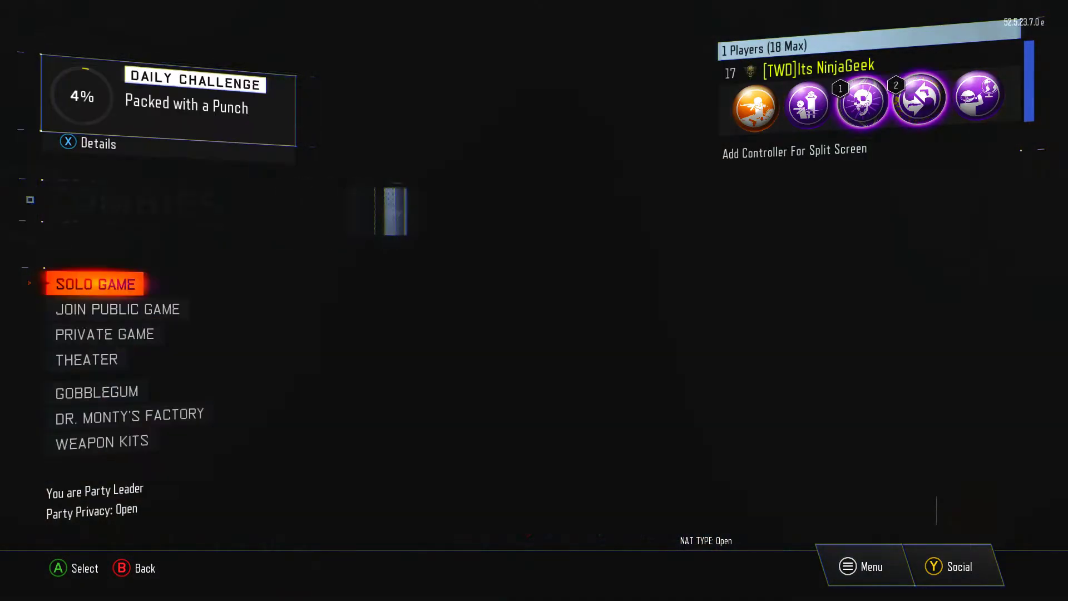
key("Up")
key("Up")
key("Up")
key("Up")
key("Up")
key("Return")
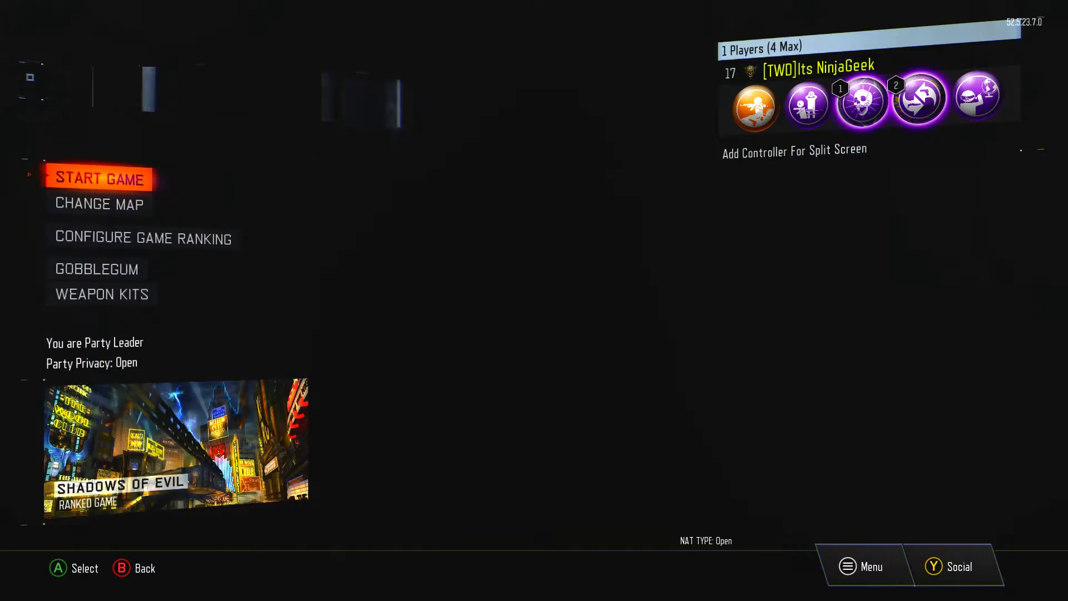
key("Down")
key("Return")
key("Down")
key("Down")
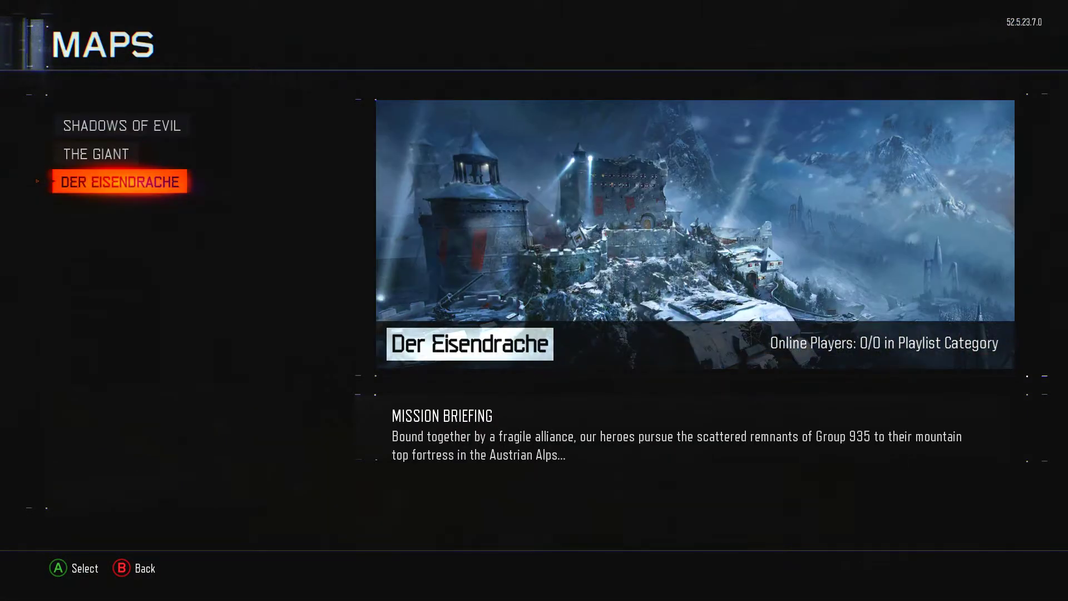
Check the game's options from Home, then return to the game and back out of the lobby.
key("super")
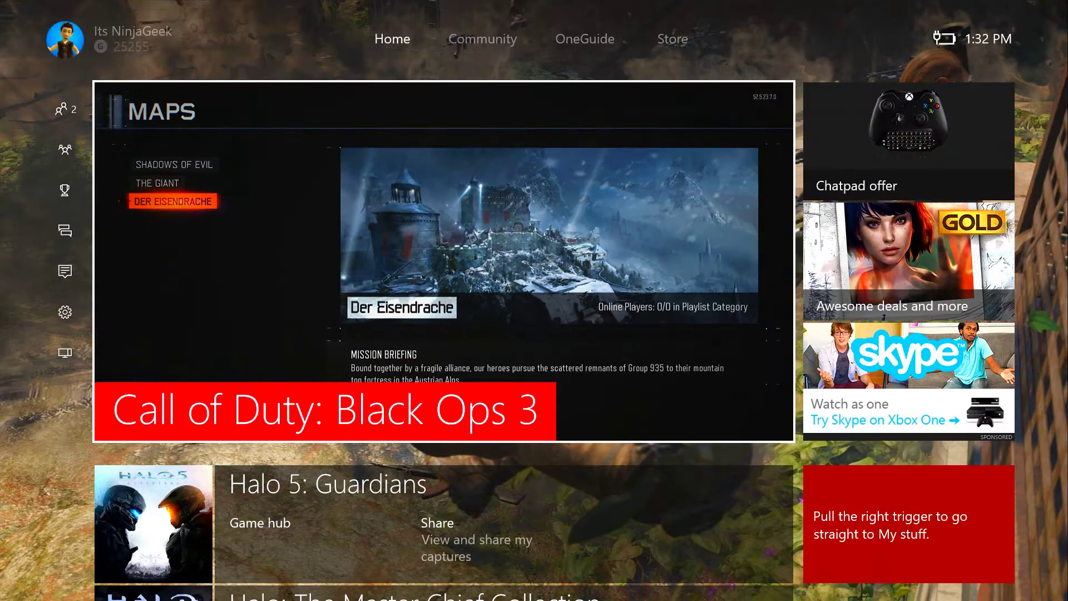
key("Menu")
key("Escape")
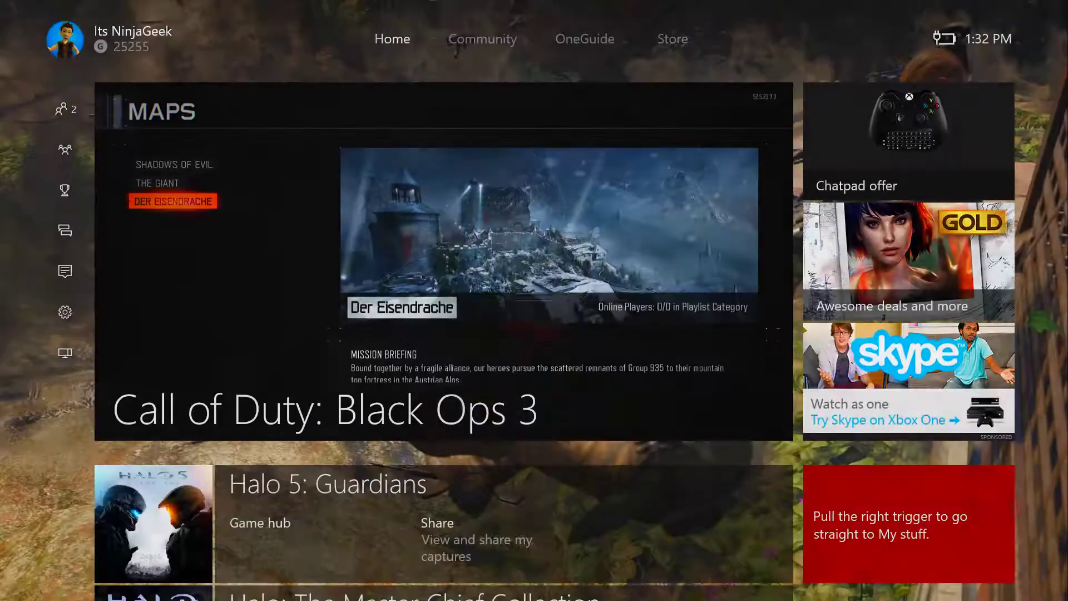
key("Return")
key("Escape")
key("Escape")
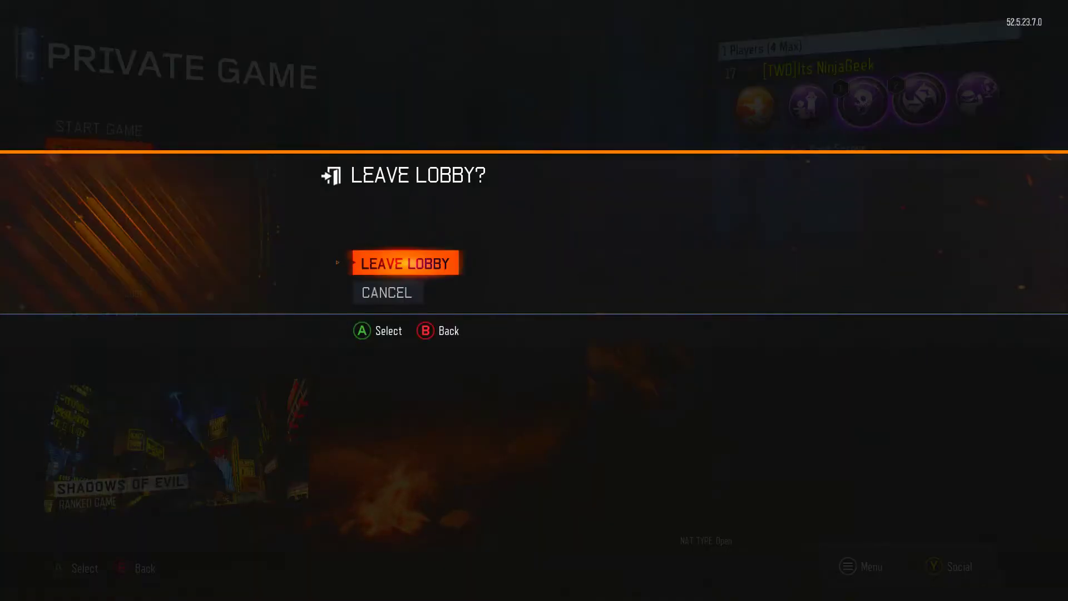
Leave the zombies lobby and browse the Bonus playlists under Multiplayer > Public Match > Find Match.
key("Return")
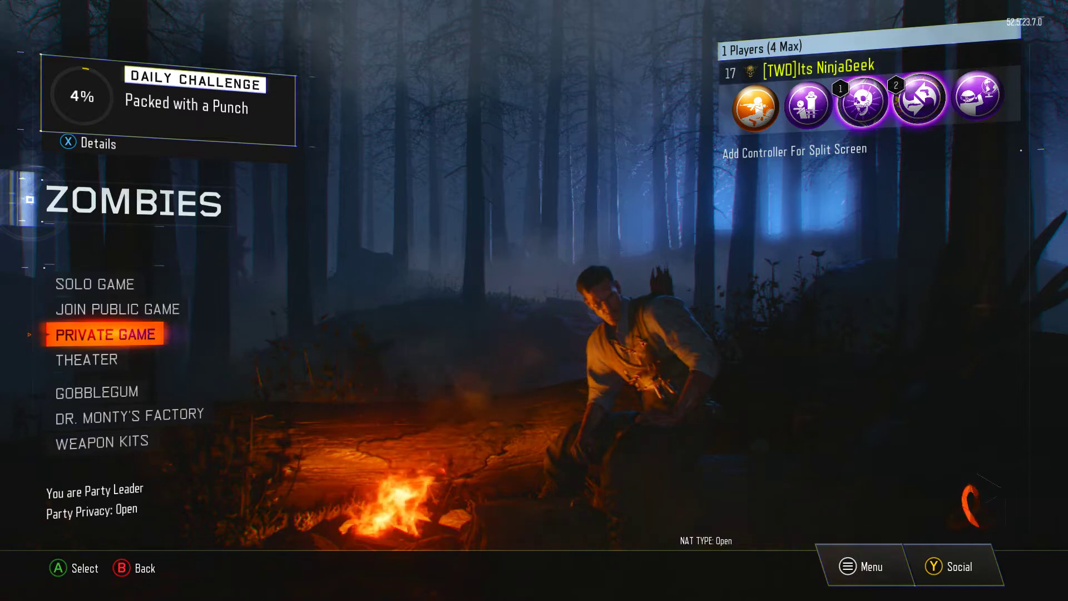
key("Escape")
key("Up")
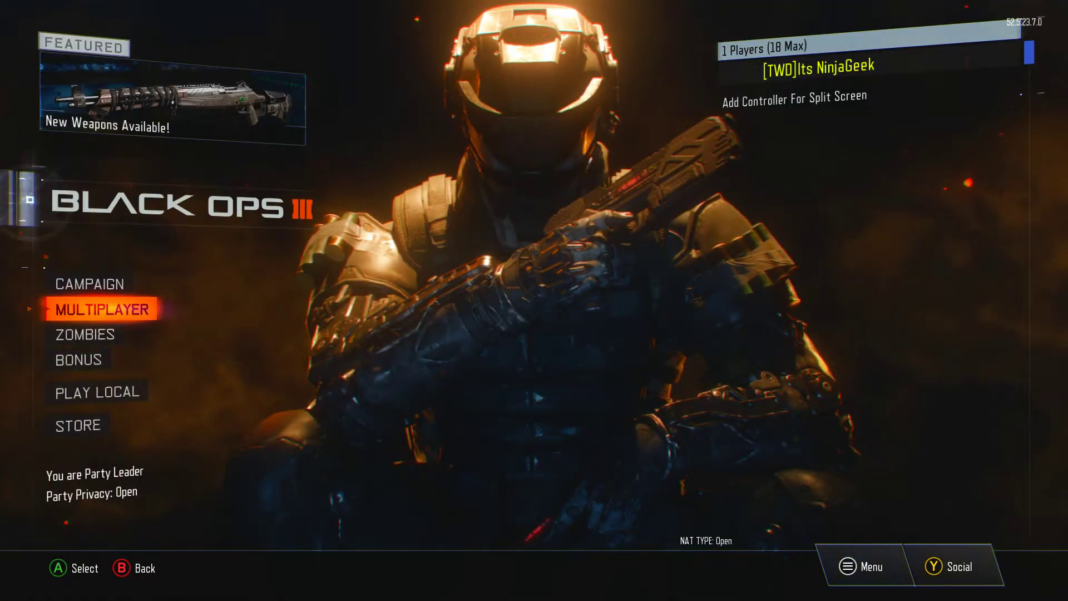
key("Return")
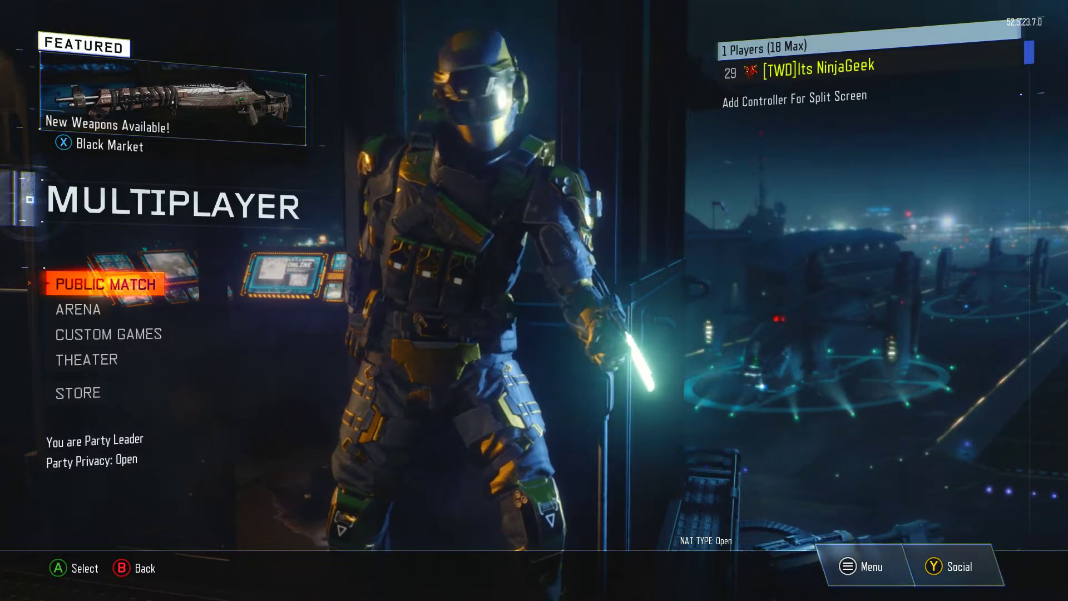
key("Return")
key("Return")
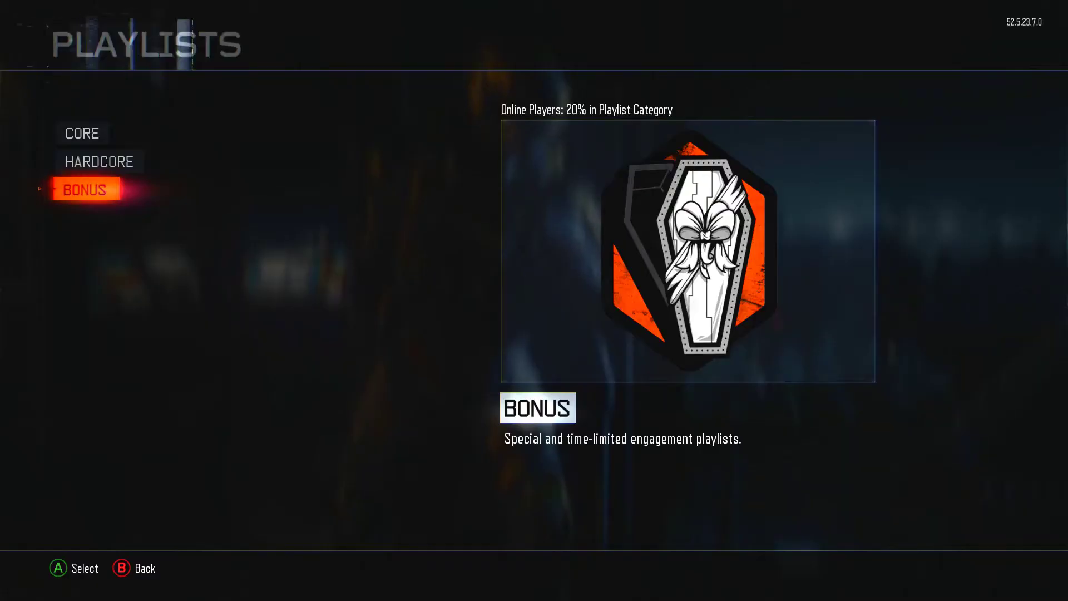
key("Return")
key("Down")
key("Down")
key("Down")
key("Escape")
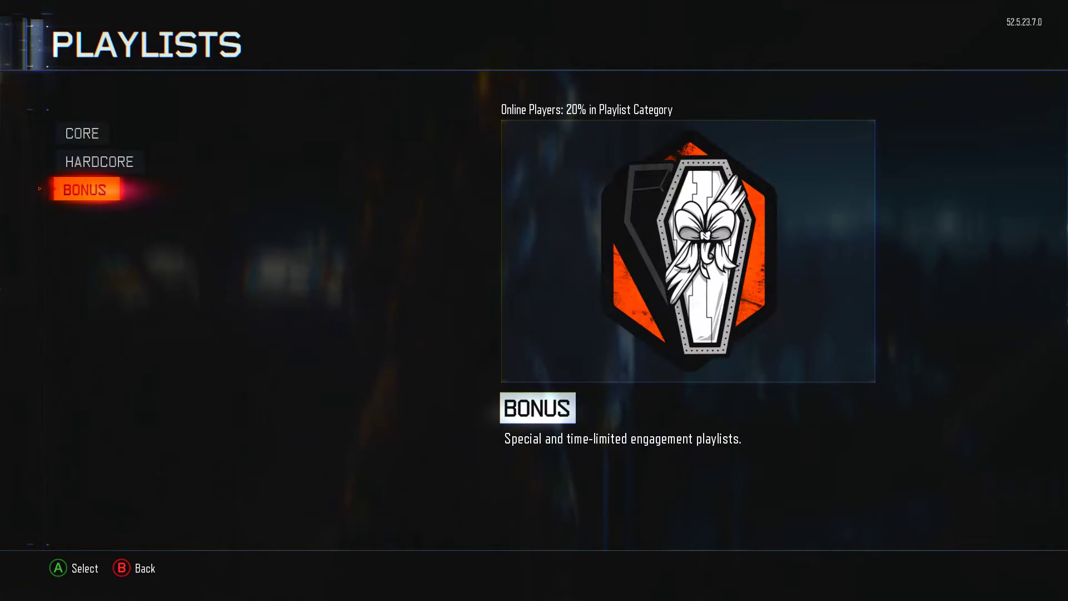
From Home, open Black Ops 3's tile options and choose Quit.
key("super")
key("Menu")
key("Down")
key("Down")
key("Down")
key("Return")
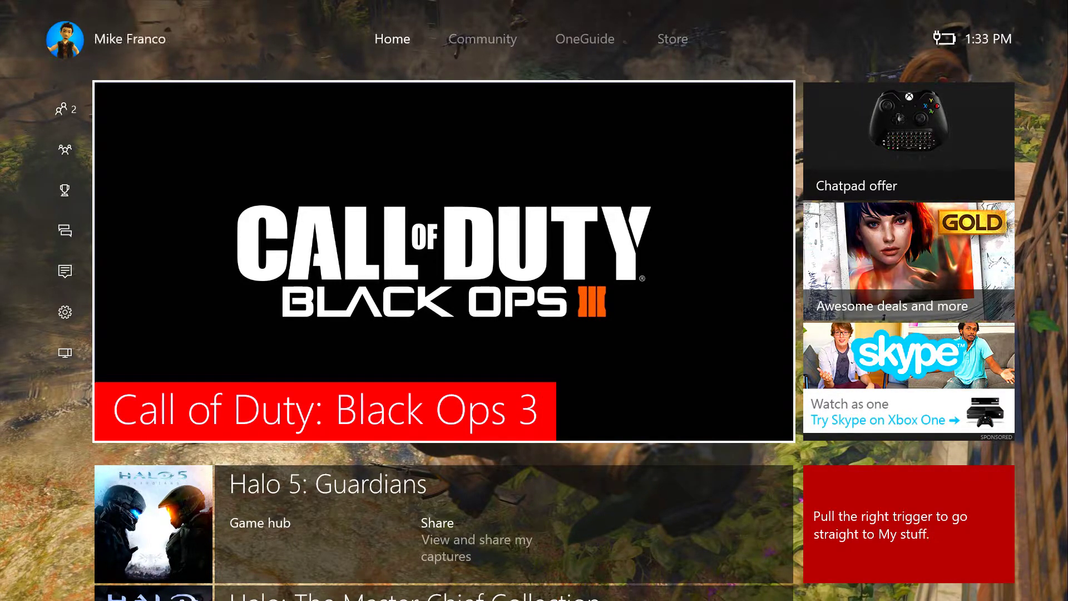
Relaunch Call of Duty: Black Ops 3 from its Home tile.
key("Return")
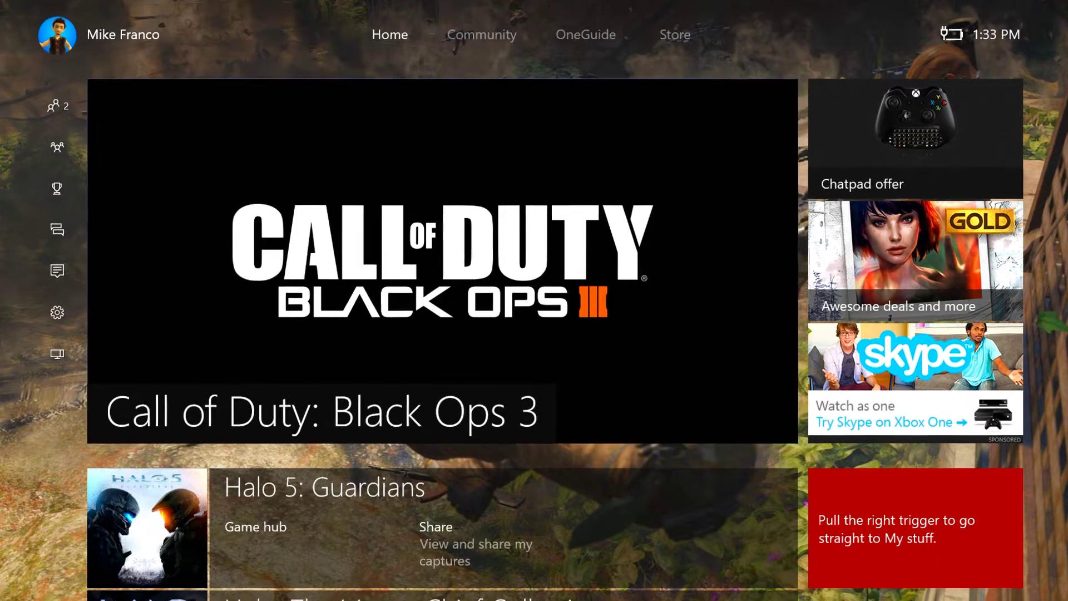